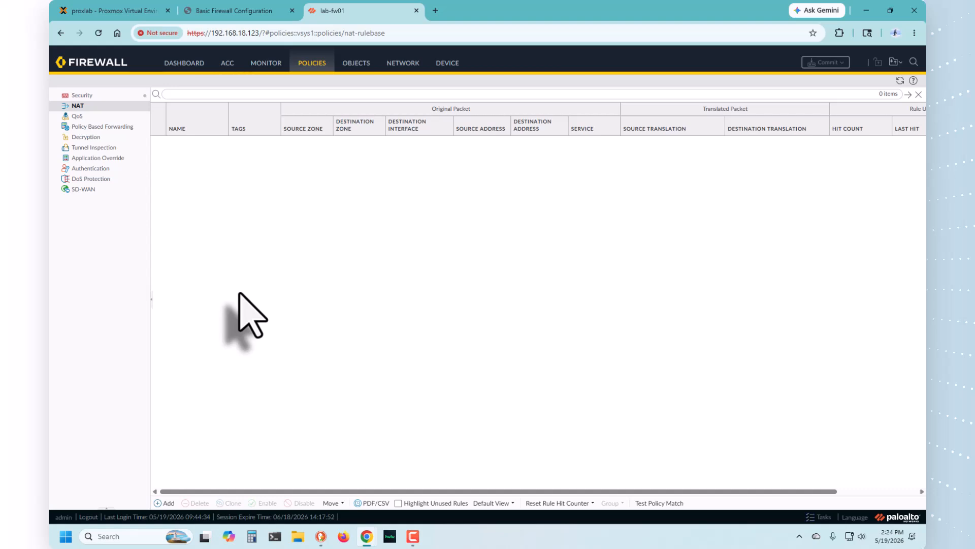
Step: Add a new NAT policy rule named ISP-1-NAT with NAT type ipv4
left_click(166, 503)
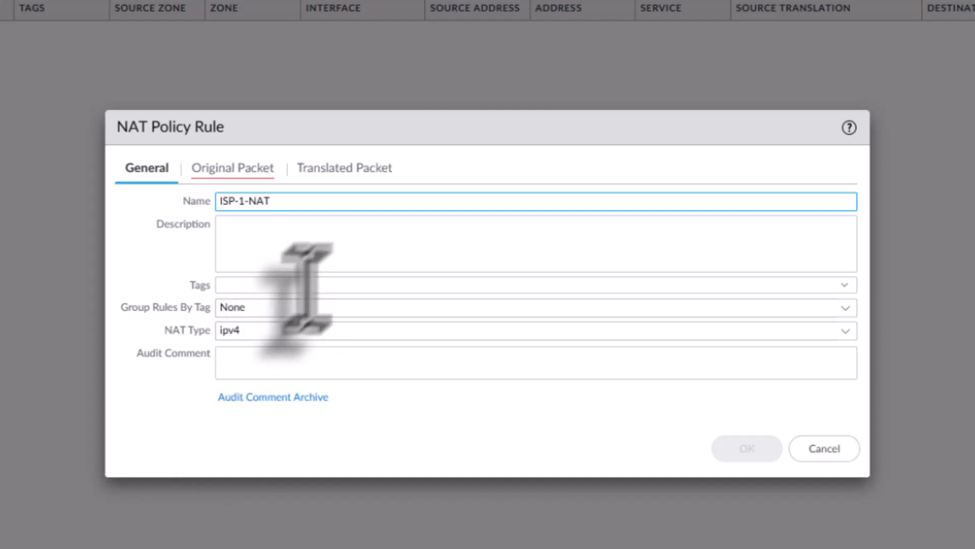
left_click(258, 233)
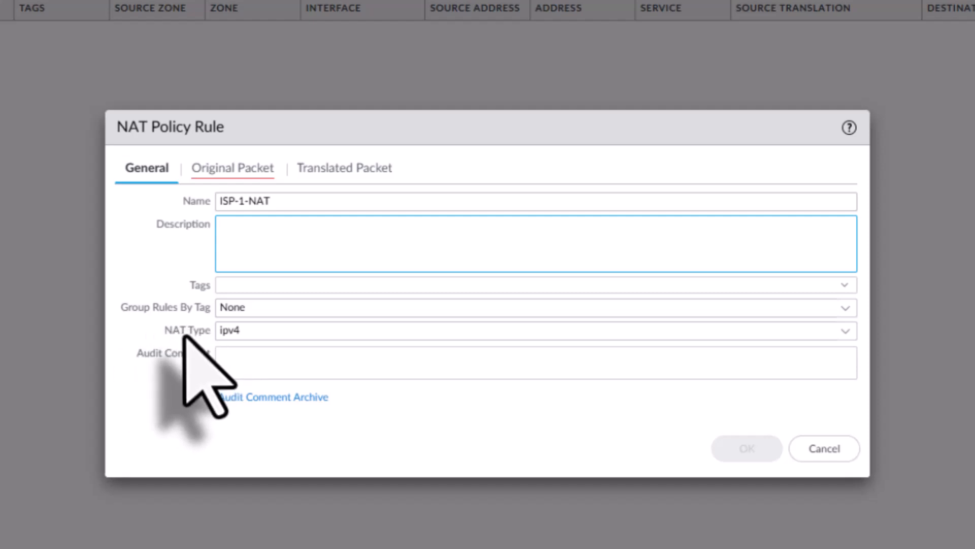
left_click(846, 331)
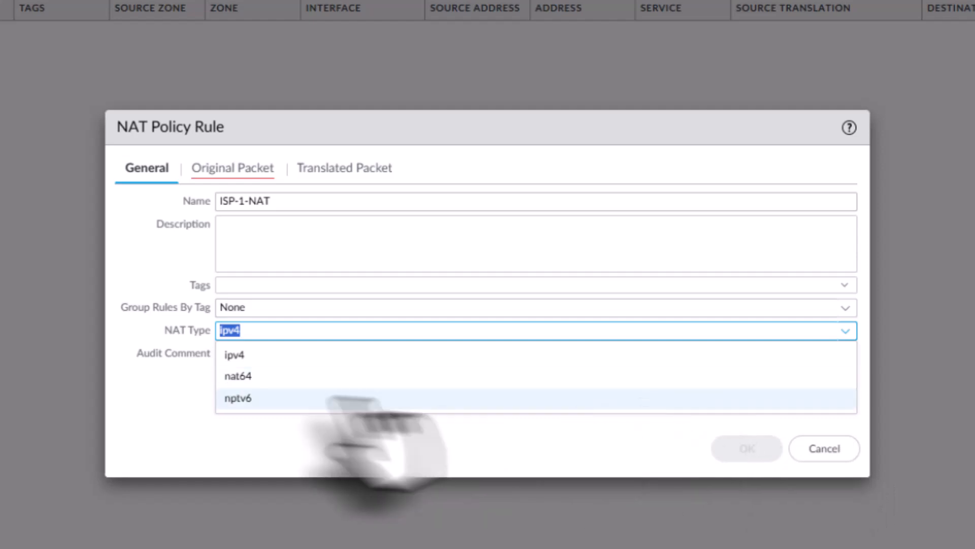
left_click(247, 355)
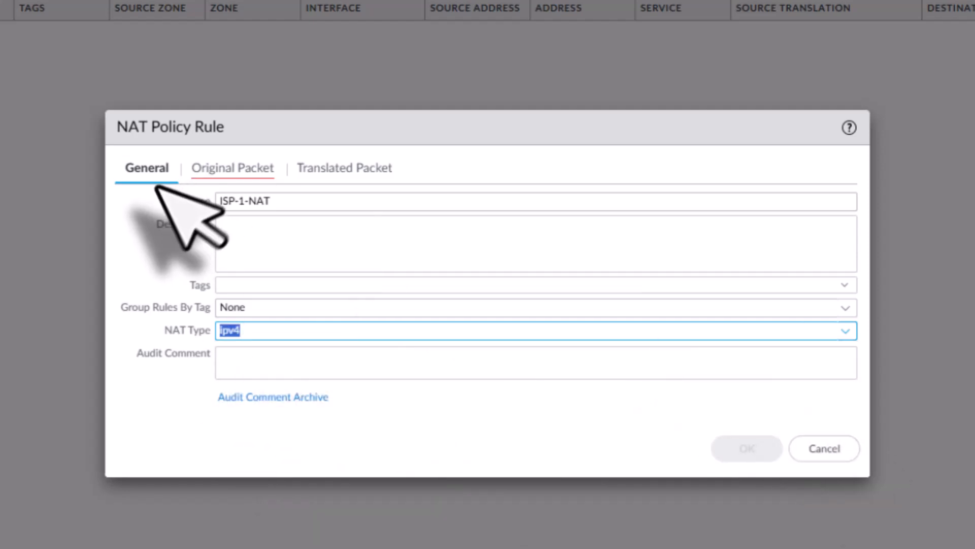
left_click(244, 169)
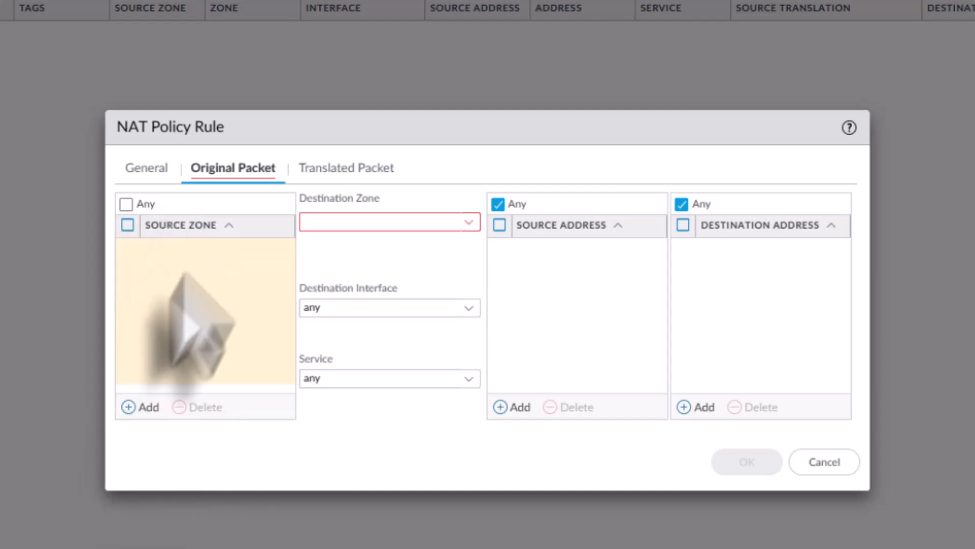
Step: Set the rule's source zone to inside and its destination zone to outside
left_click(141, 408)
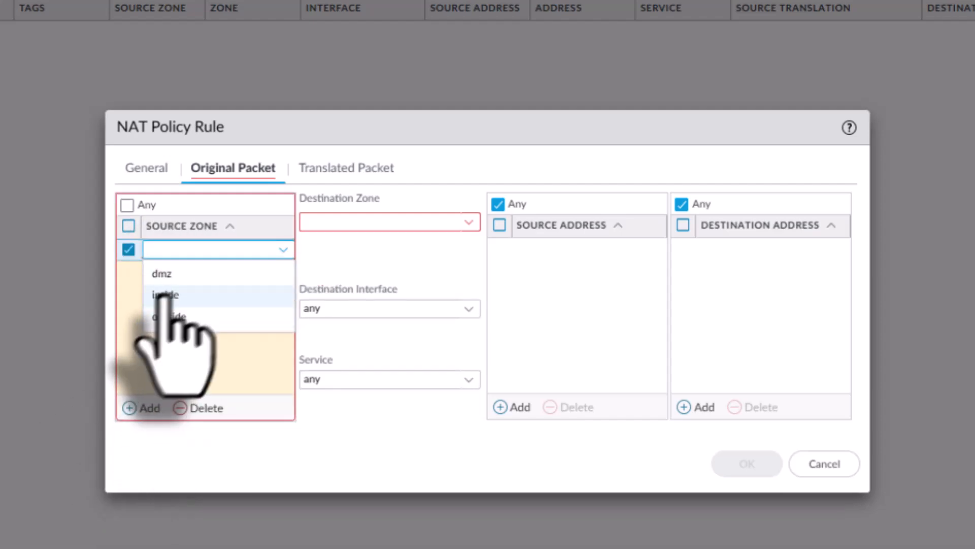
left_click(163, 295)
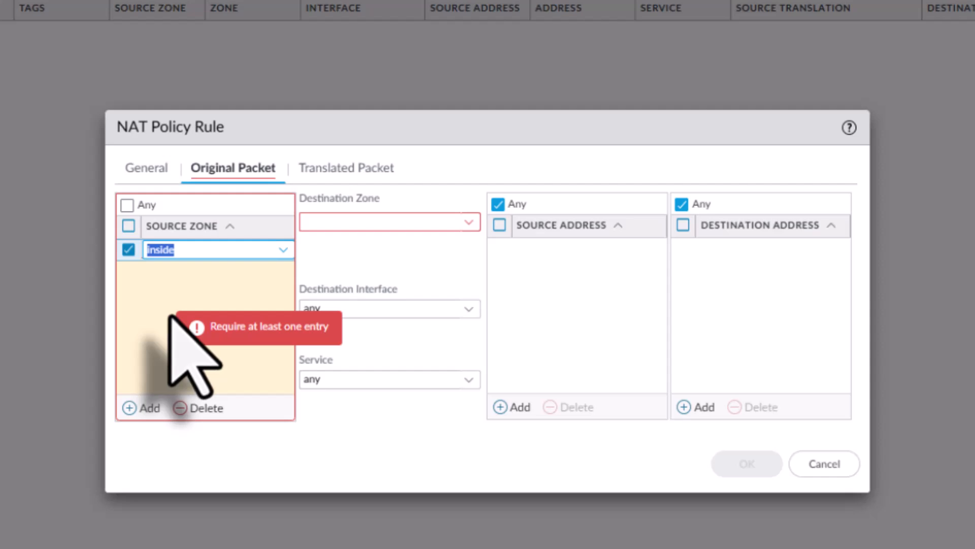
left_click(145, 319)
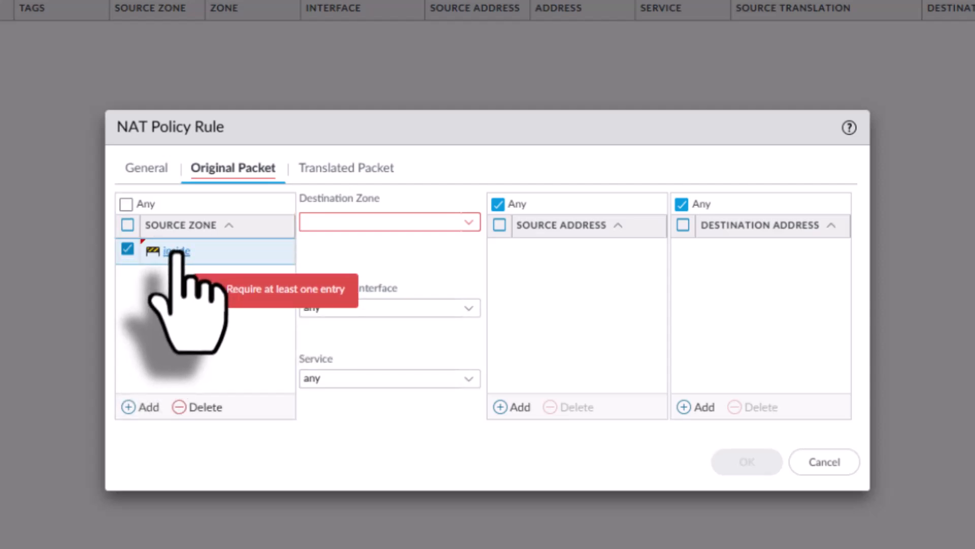
left_click(463, 224)
left_click(325, 289)
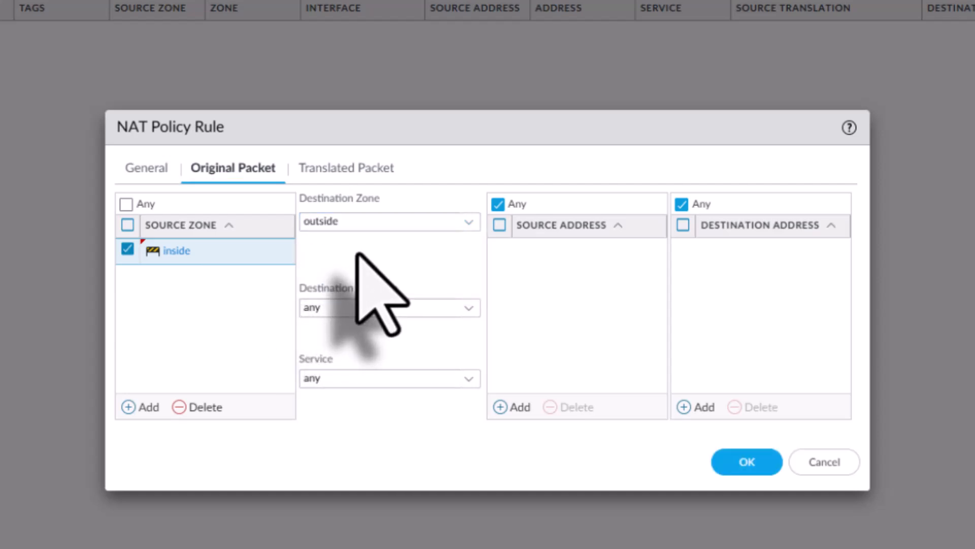
Step: Set the destination interface to ethernet1/1, keeping the service as any
left_click(468, 308)
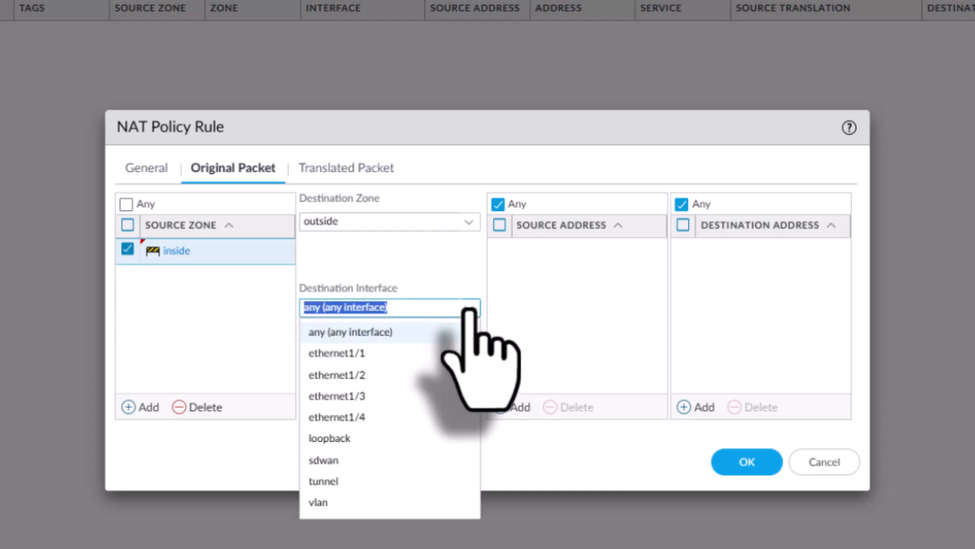
left_click(374, 353)
left_click(364, 343)
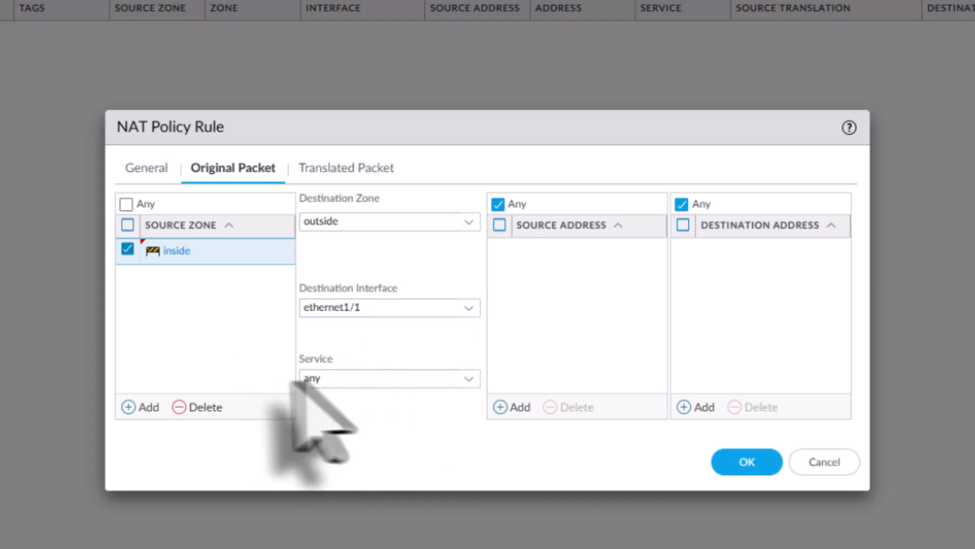
left_click(466, 378)
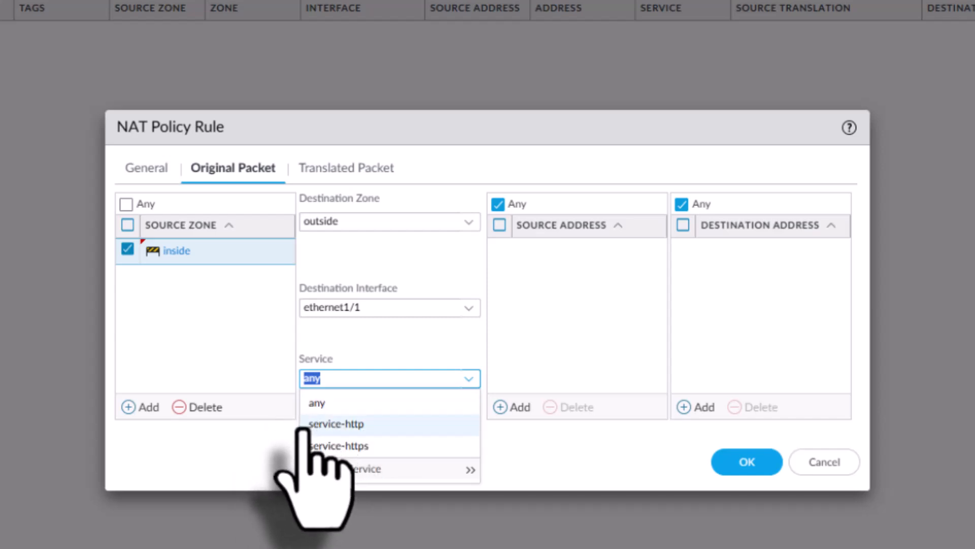
left_click(261, 437)
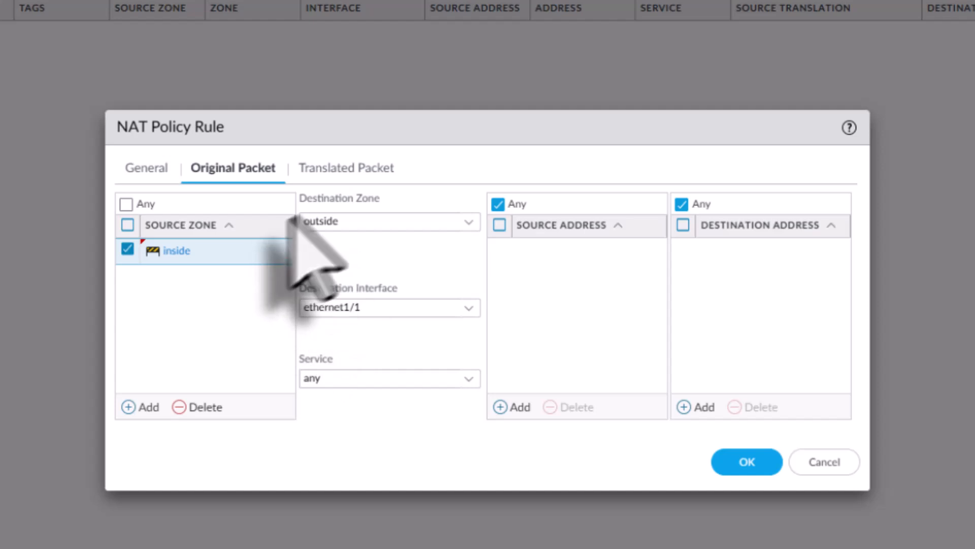
Step: Set source address translation to Dynamic IP And Port with address type Interface Address
left_click(335, 169)
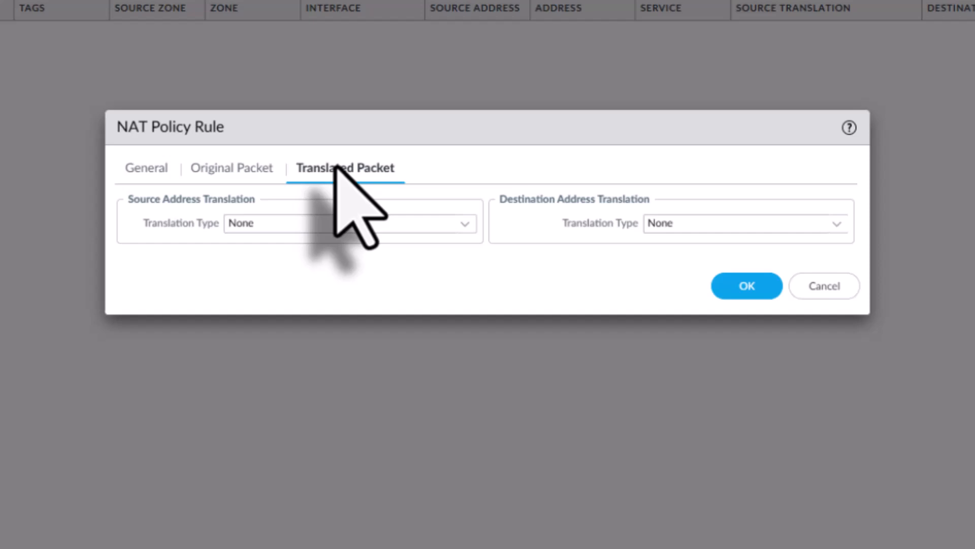
left_click(463, 226)
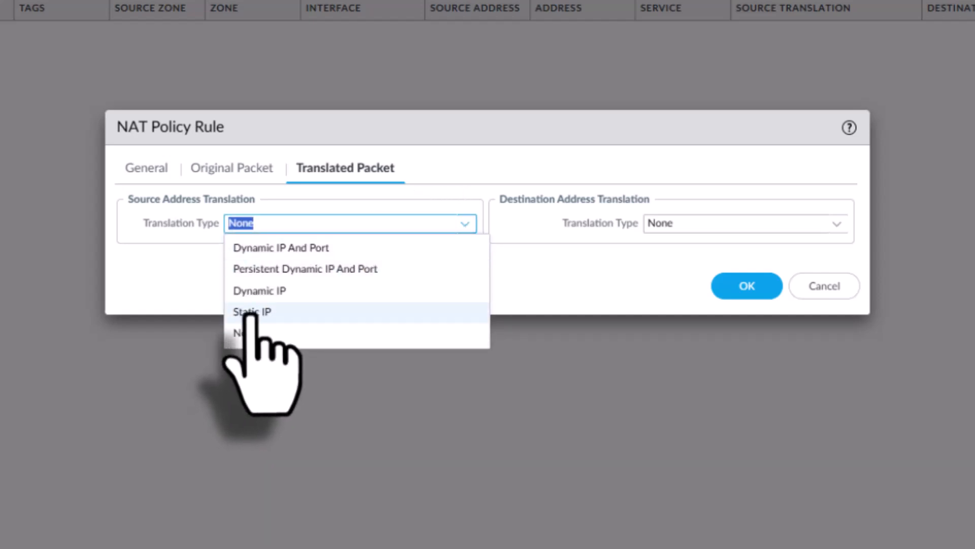
left_click(275, 249)
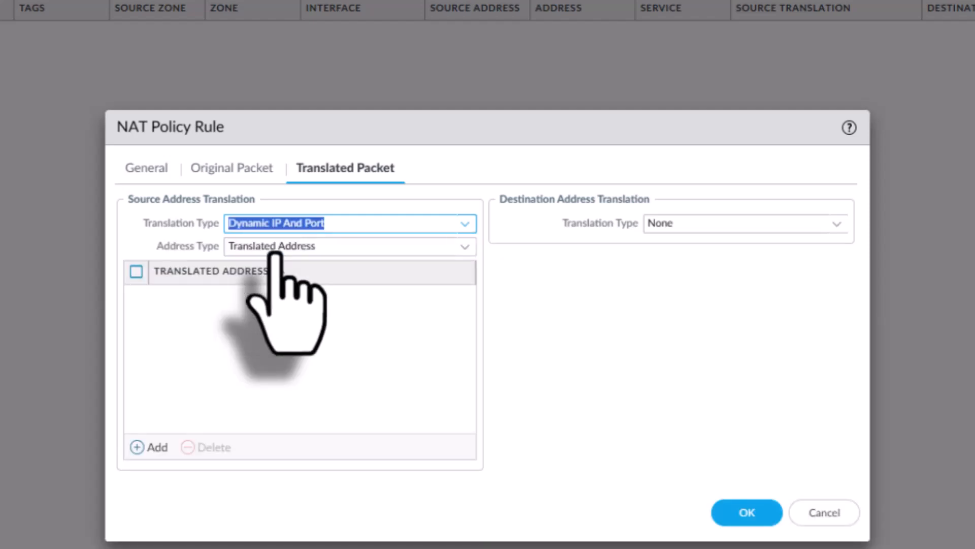
left_click(464, 250)
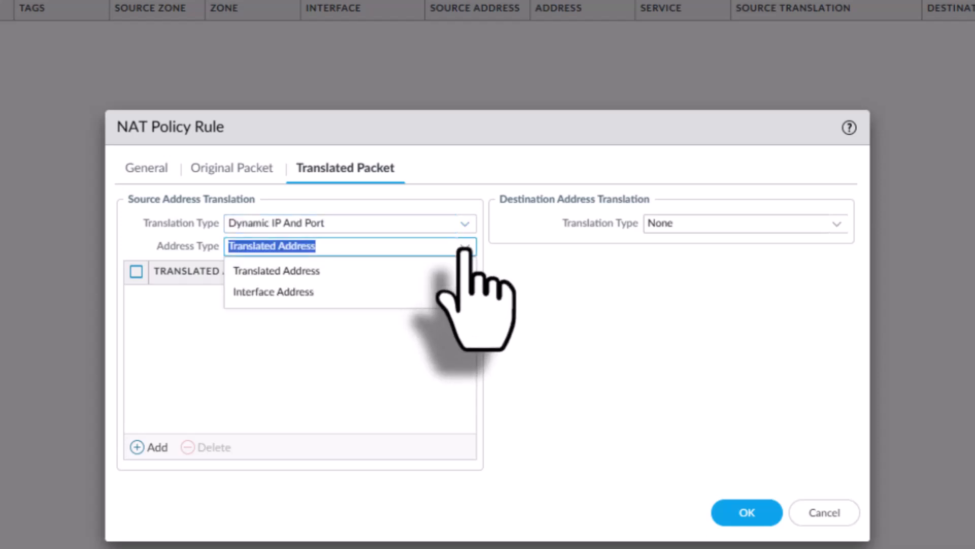
left_click(272, 293)
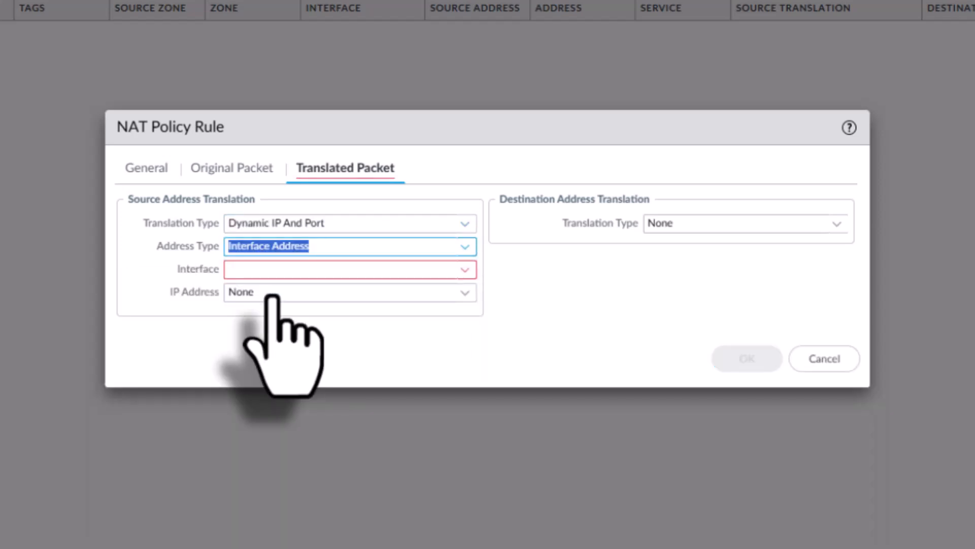
Step: Choose interface ethernet1/1 with IP address 10.249.1.2/24 for the translation and save the rule
left_click(462, 270)
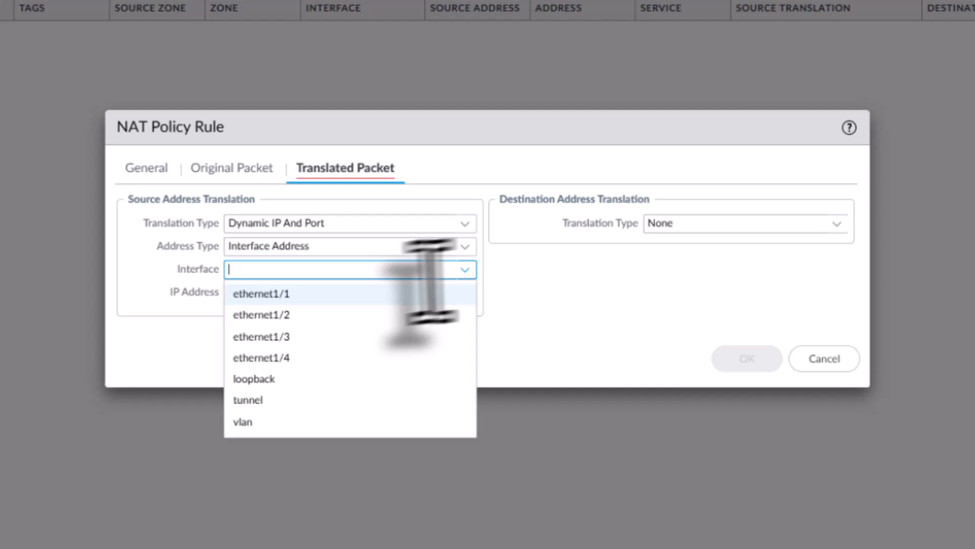
left_click(289, 296)
left_click(466, 297)
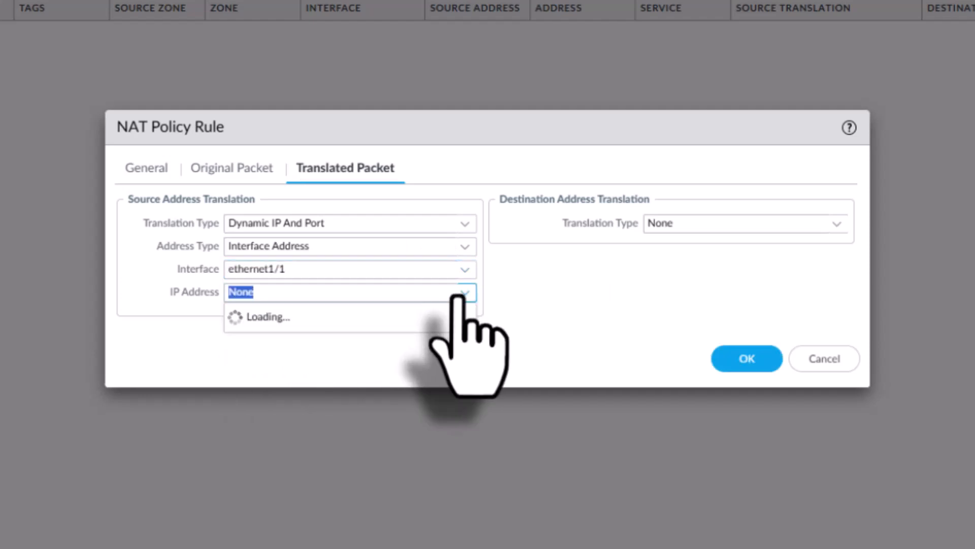
left_click(280, 337)
left_click(330, 340)
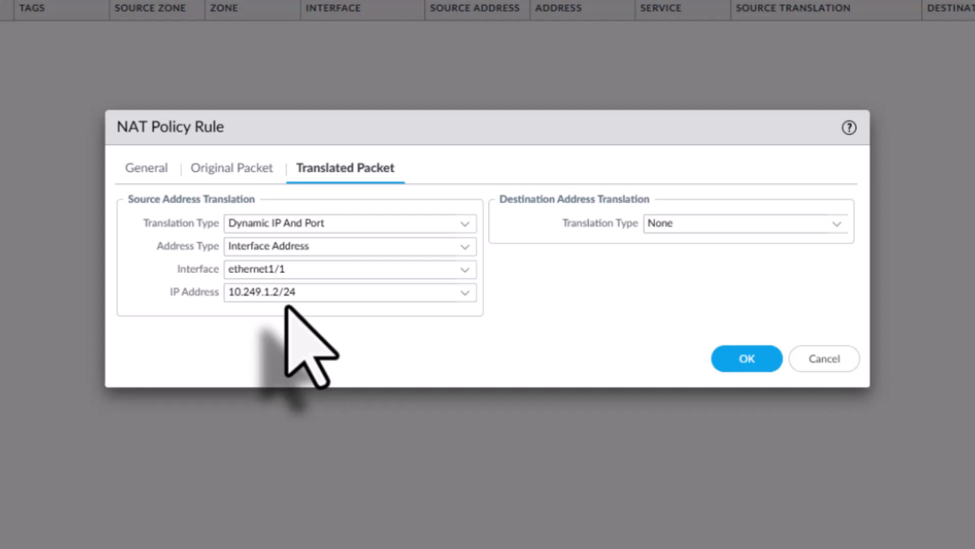
left_click(744, 356)
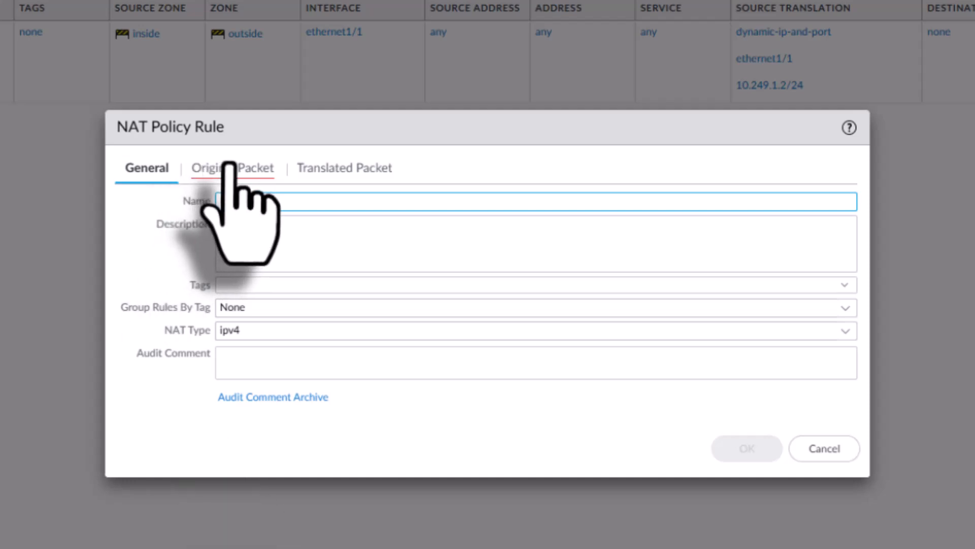
Step: In a second NAT rule named ISP-2-NAT, set source zone to inside and destination zone to outside
left_click(254, 171)
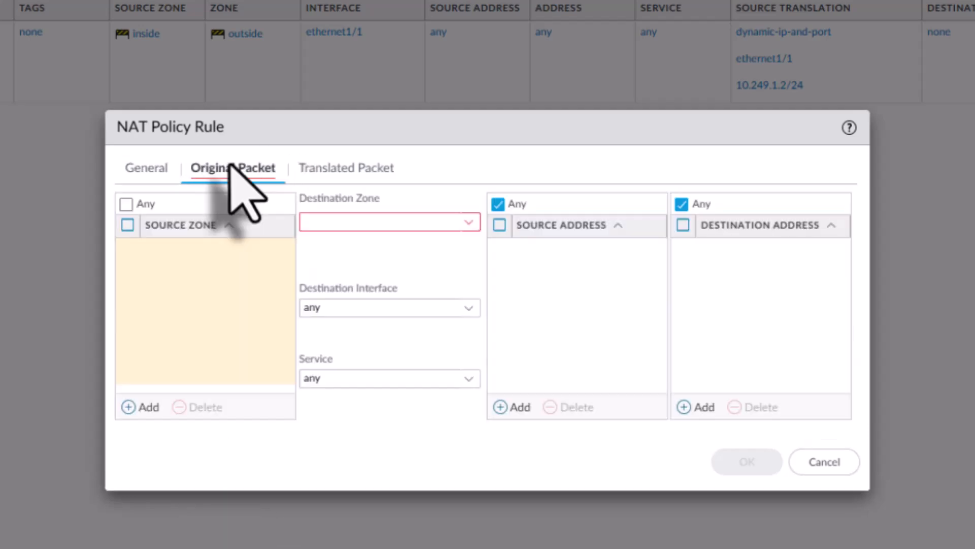
left_click(144, 409)
left_click(163, 297)
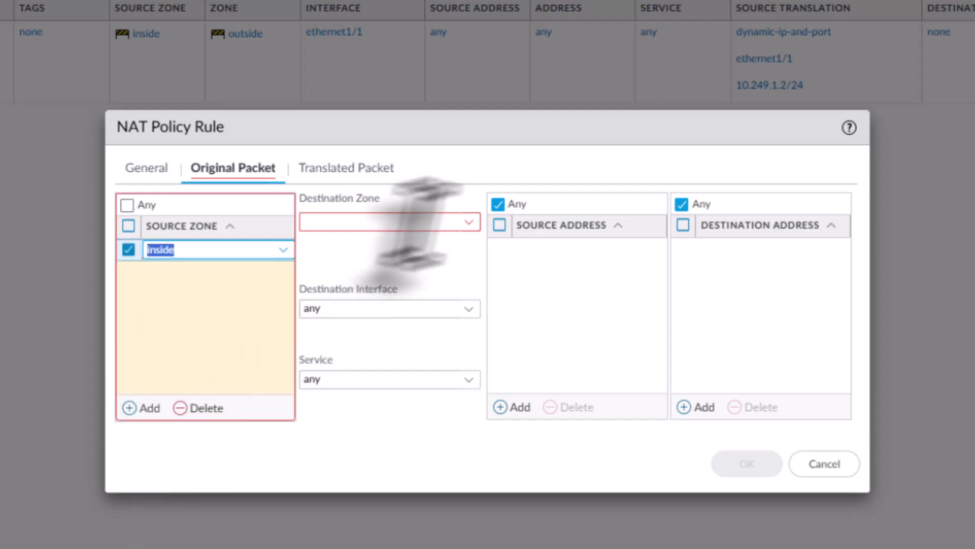
left_click(473, 224)
left_click(353, 284)
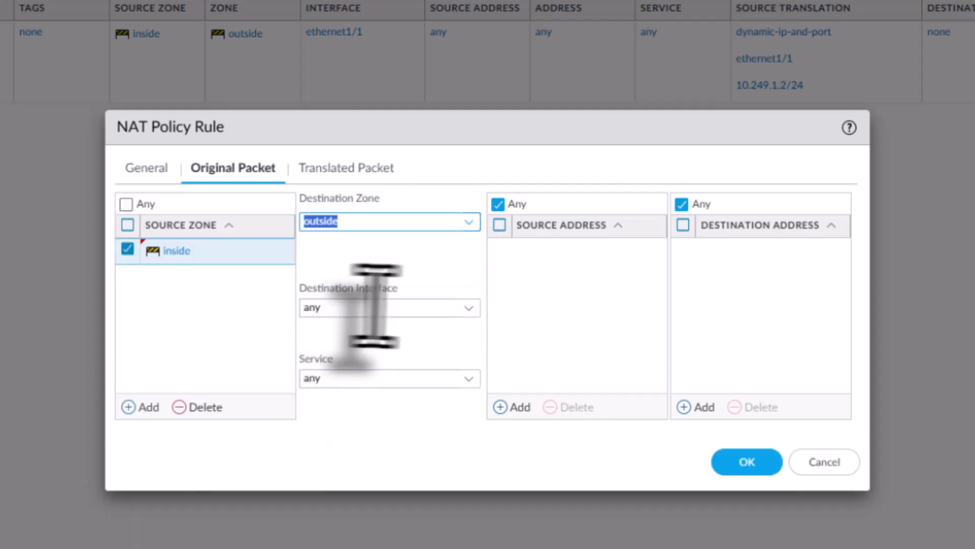
Step: Set the second rule's destination interface to ethernet1/2
left_click(467, 309)
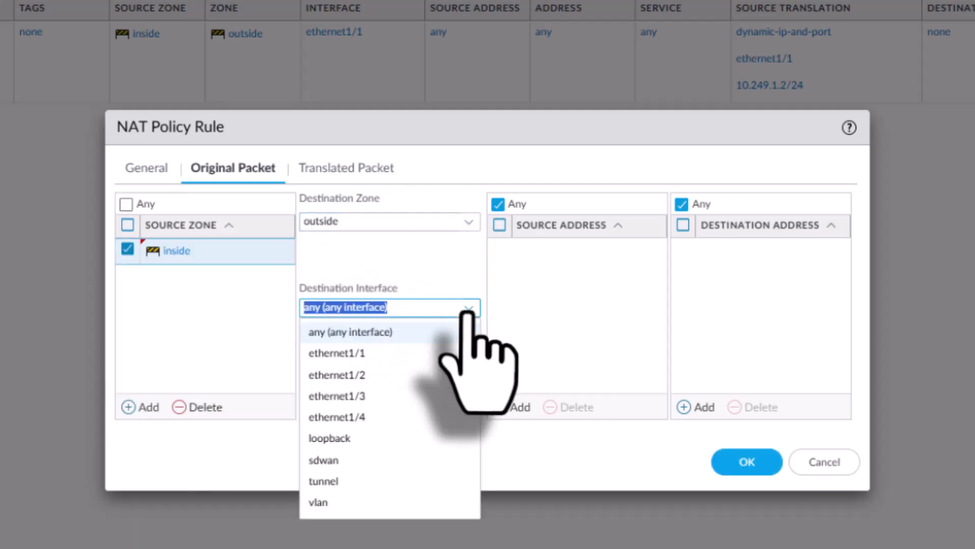
left_click(355, 375)
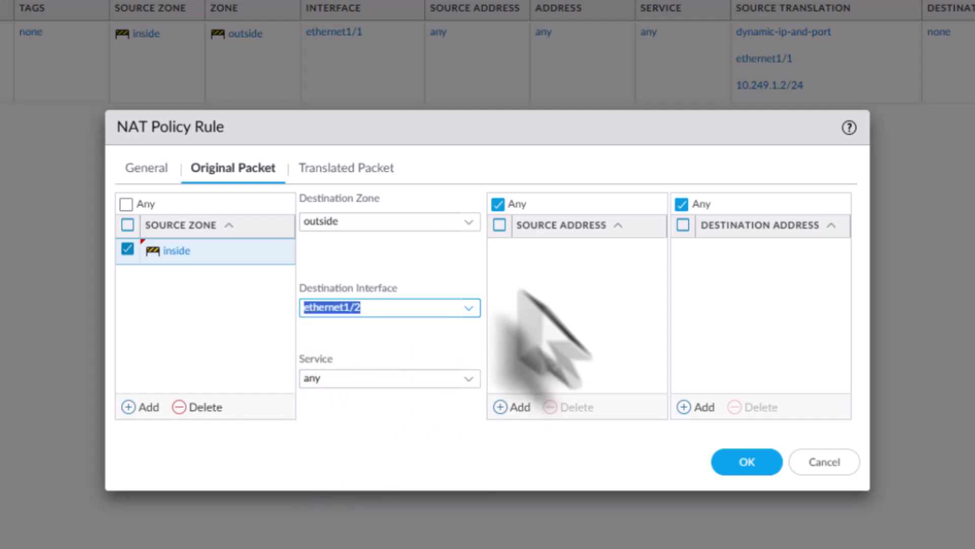
Step: Set source address translation to Dynamic IP And Port with address type Interface Address
left_click(342, 167)
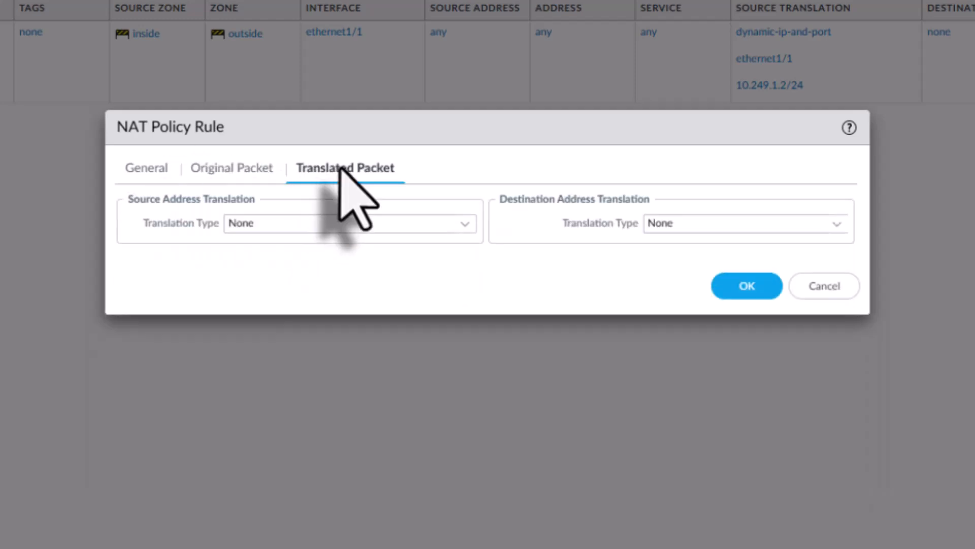
left_click(463, 226)
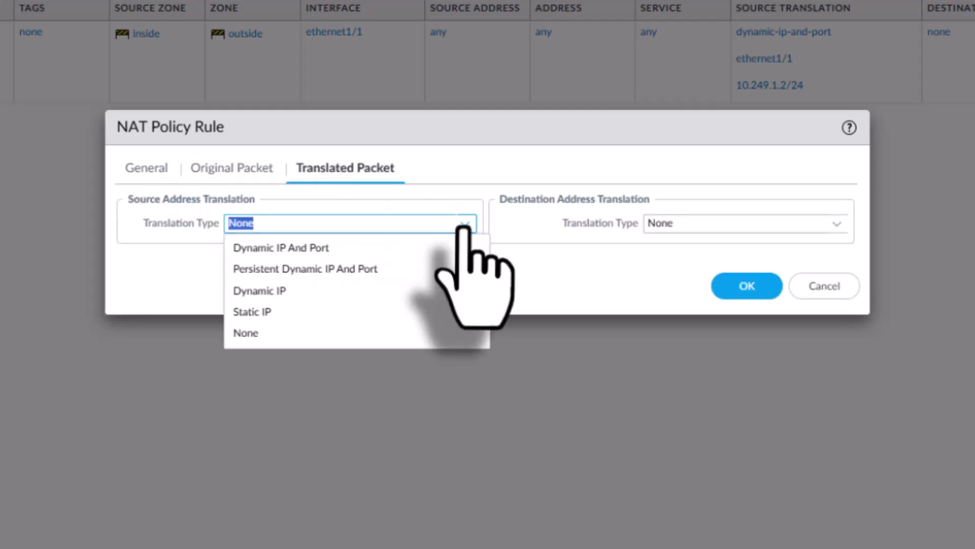
left_click(295, 248)
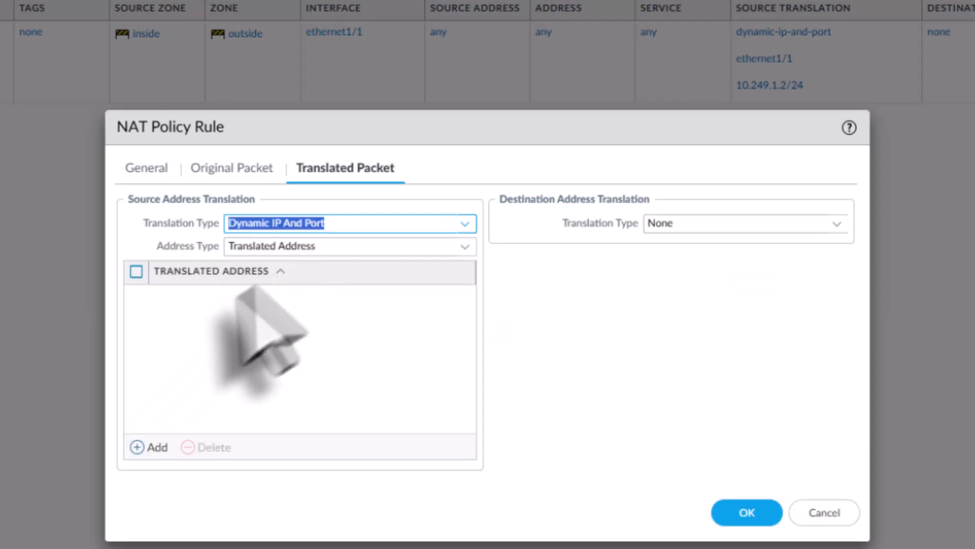
left_click(463, 247)
left_click(280, 292)
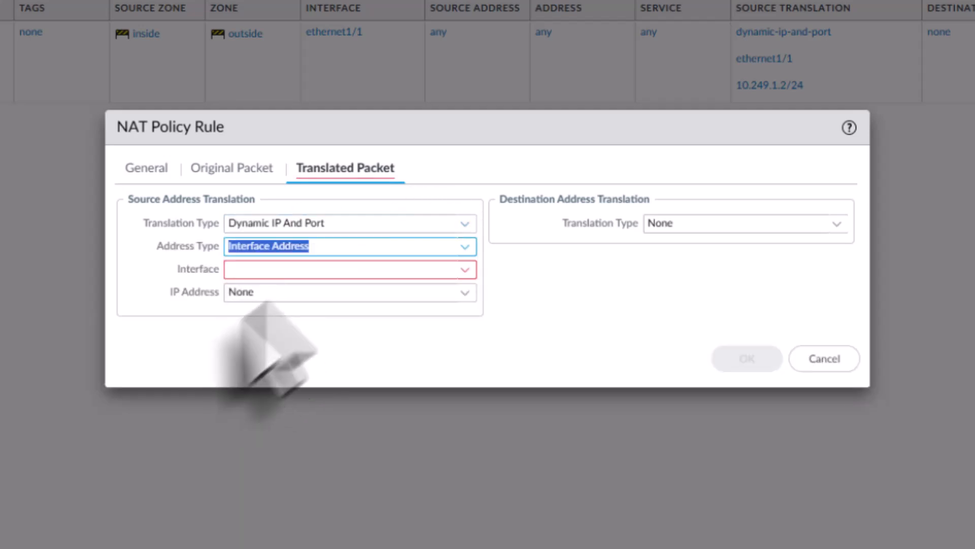
Step: Choose interface ethernet1/2 with IP address 10.249.2.2/24 for the translation and save the rule
left_click(467, 270)
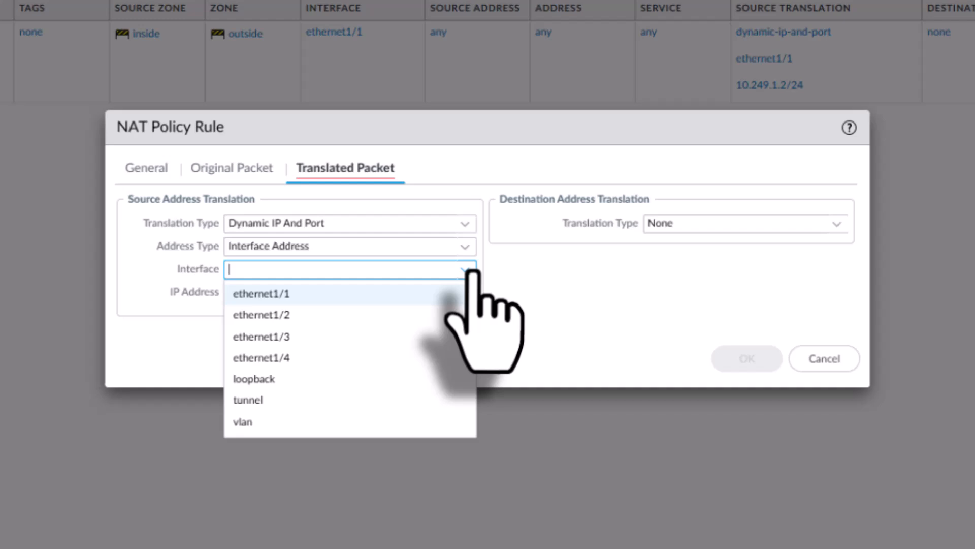
left_click(299, 313)
left_click(465, 294)
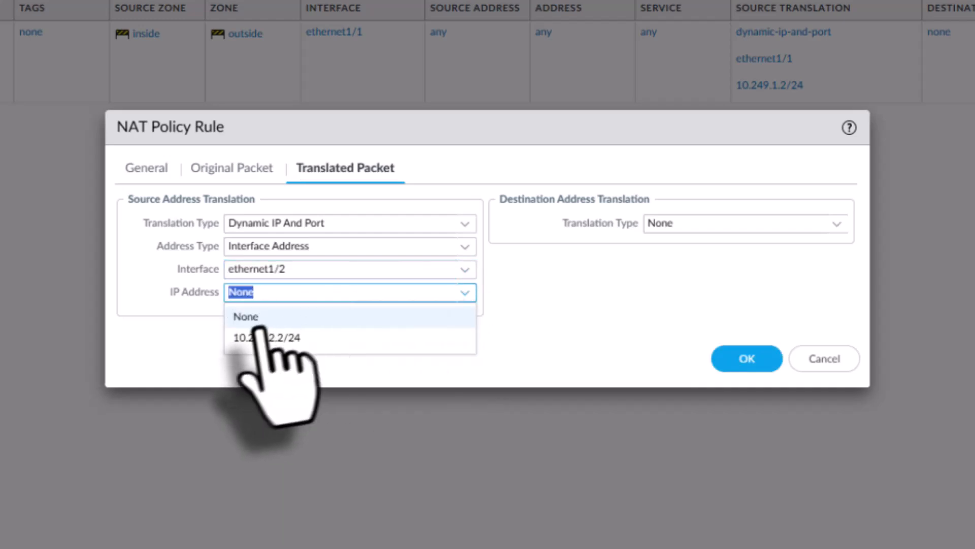
left_click(271, 337)
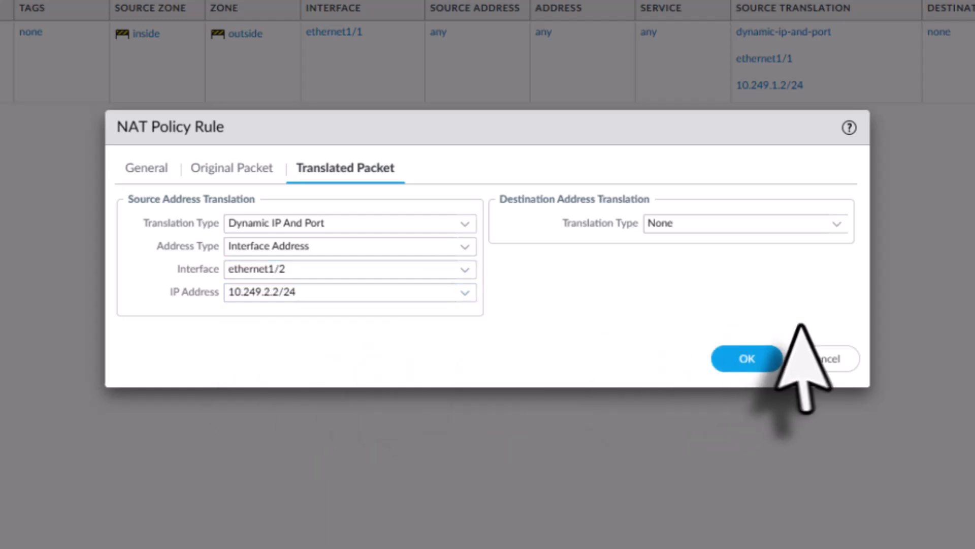
left_click(747, 358)
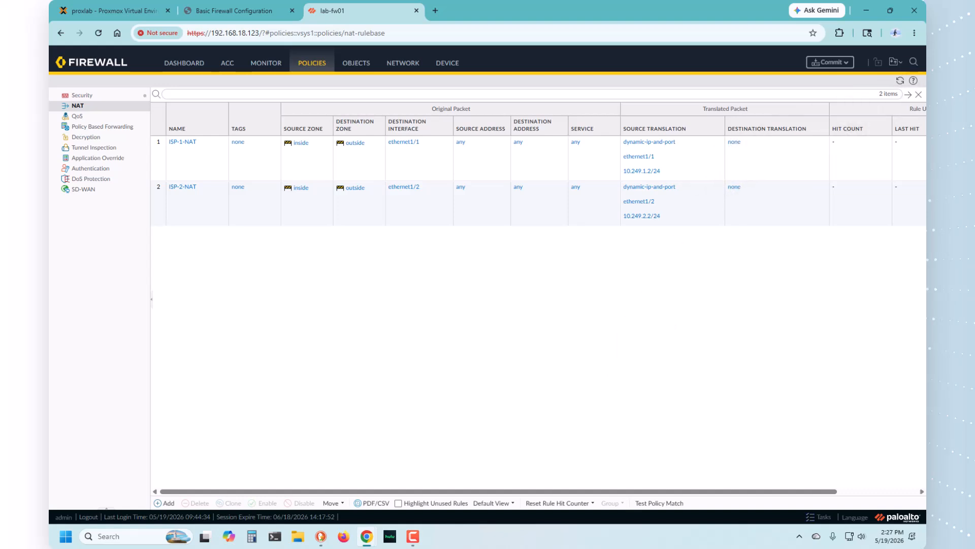
Step: Commit the configuration changes to the firewall and close the commit status
left_click(831, 63)
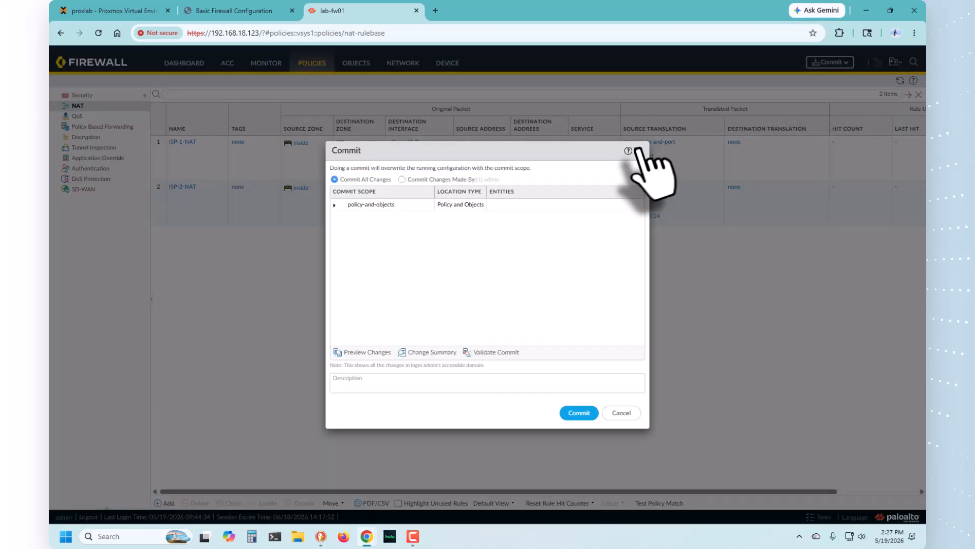
left_click(582, 413)
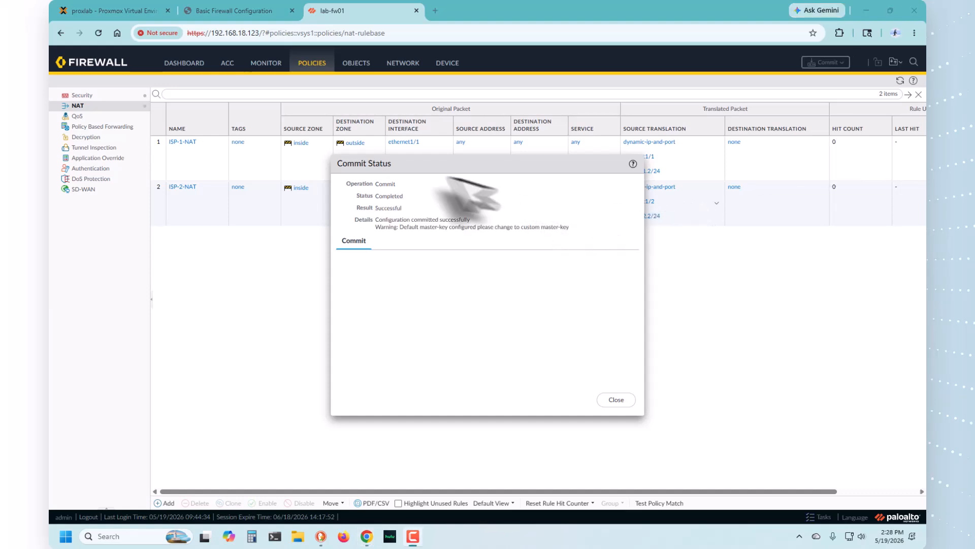
left_click(617, 400)
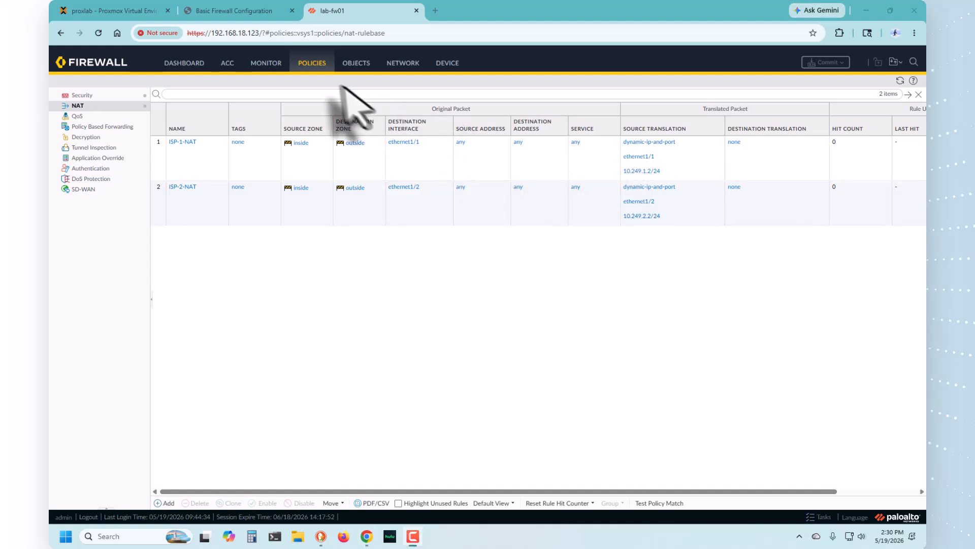
Step: Consult the Destination NAT slide in the Basic Firewall Configuration guide before returning to the firewall
left_click(244, 12)
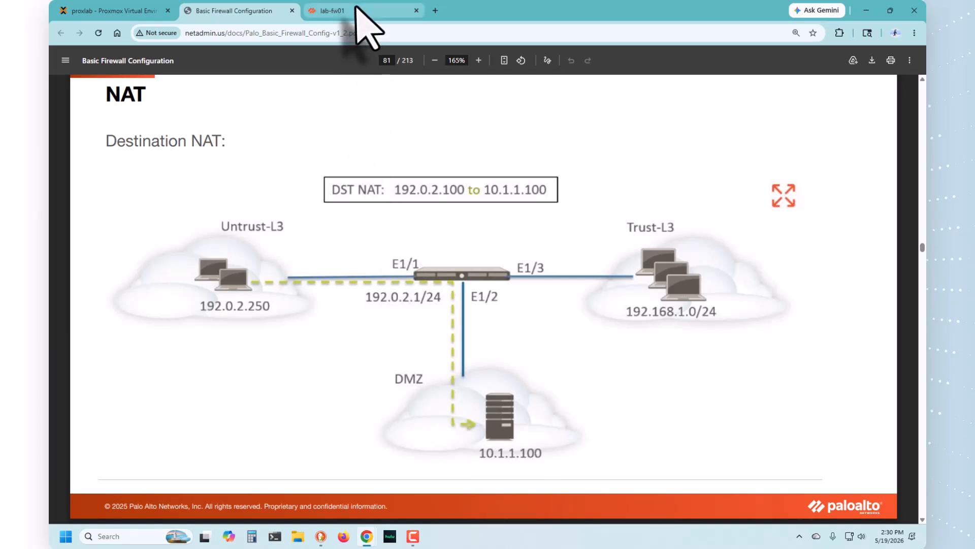
mouse_move(356, 9)
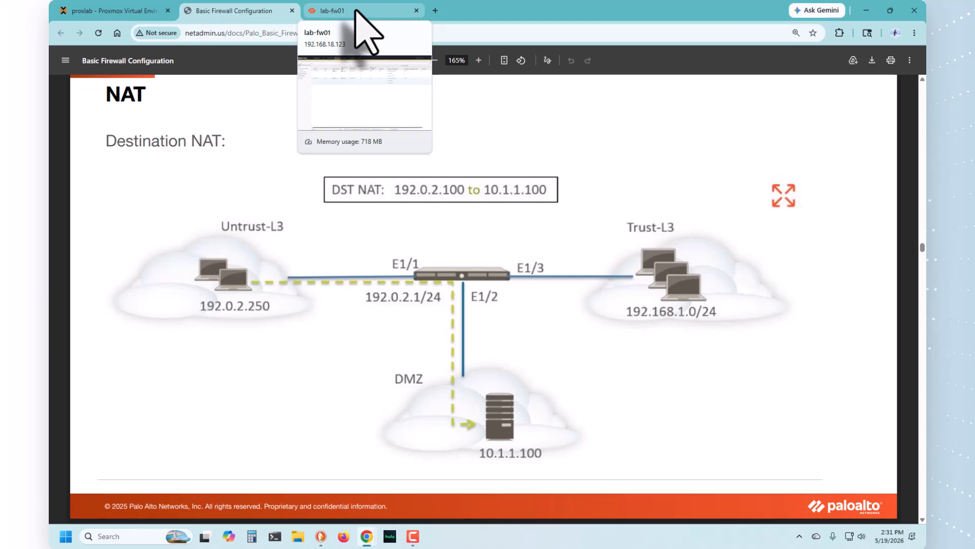
left_click(358, 11)
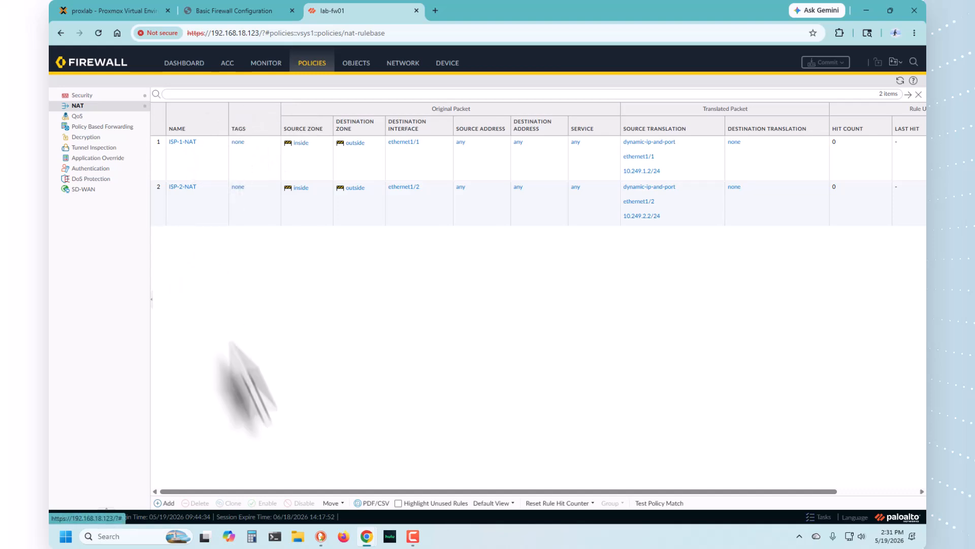
Step: Add a new NAT policy rule named Webserver-NAT
left_click(148, 514)
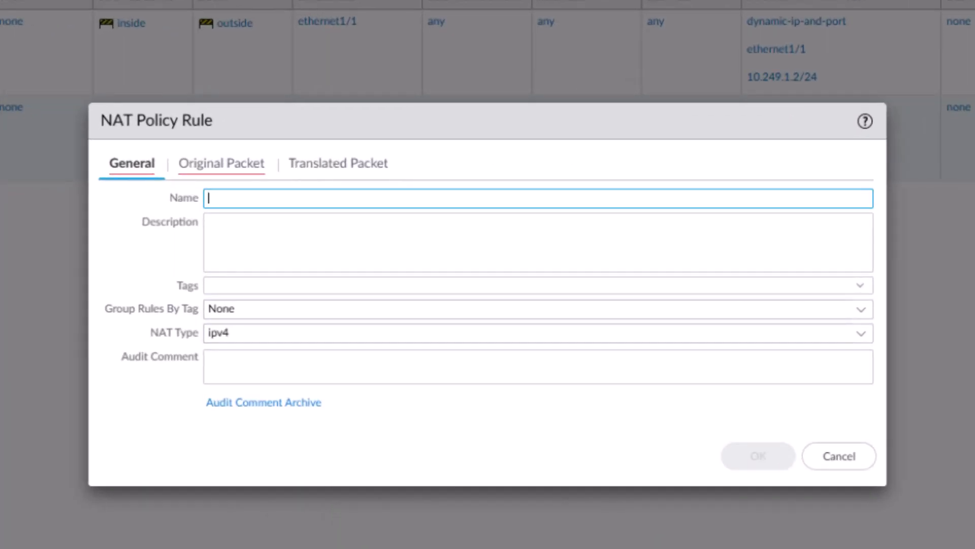
left_click(233, 203)
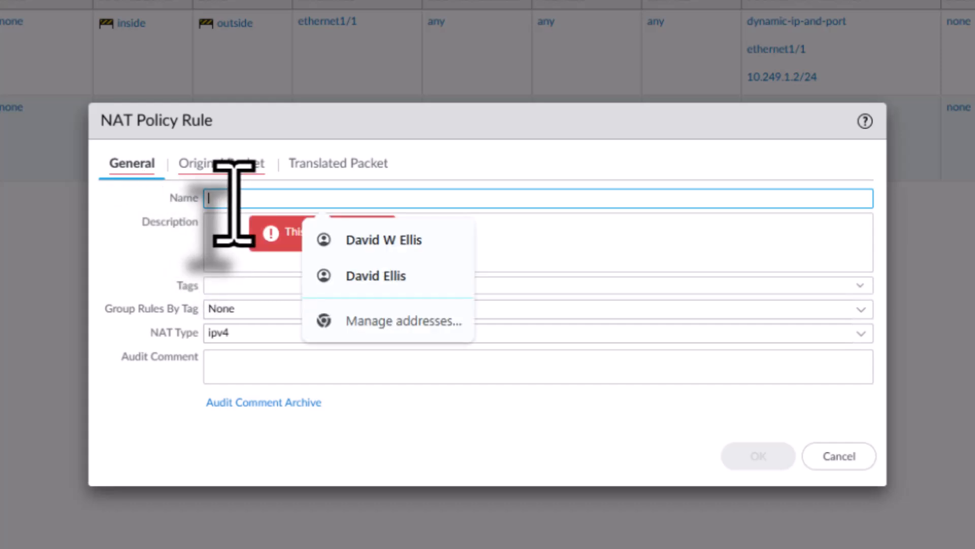
type("WebSer")
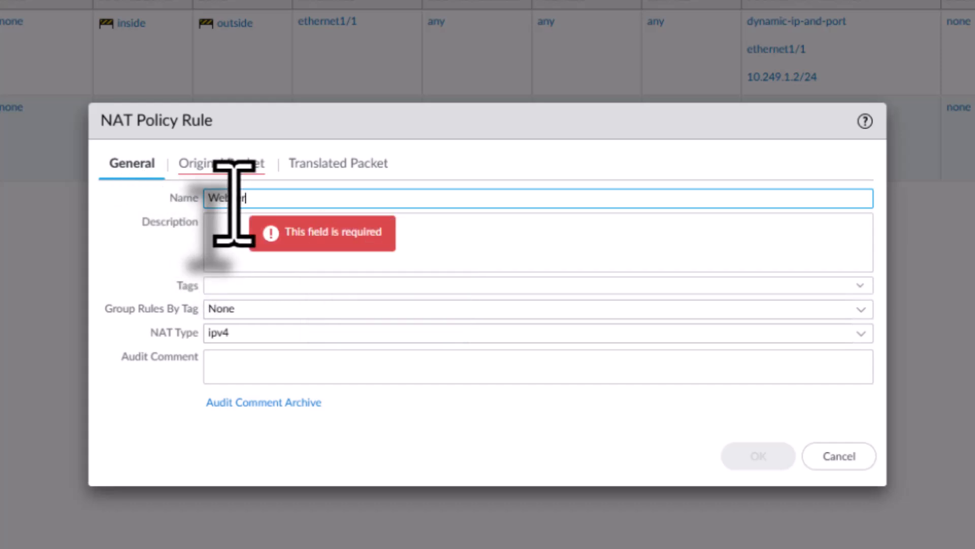
type("ver-=NAT")
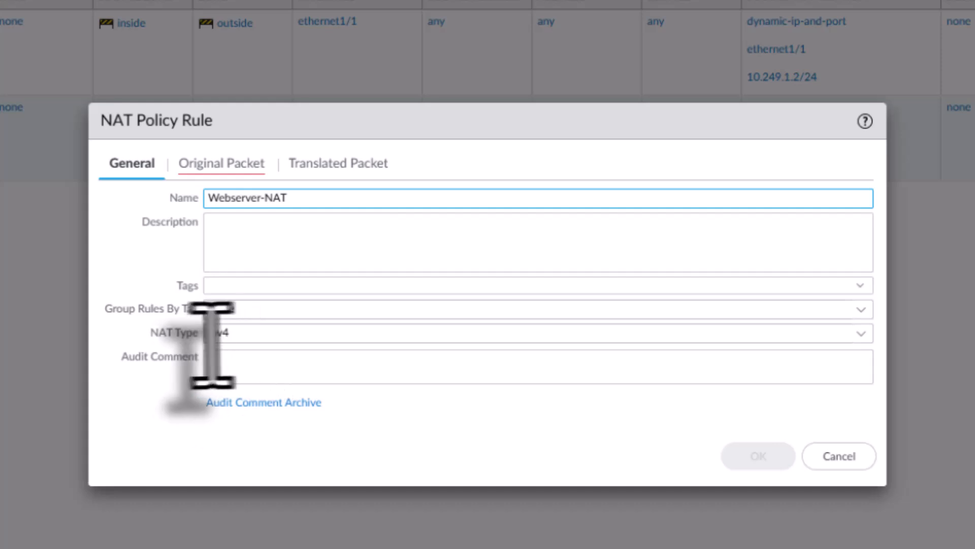
Step: Set the rule's source zone and destination zone to outside in the original packet settings
left_click(195, 166)
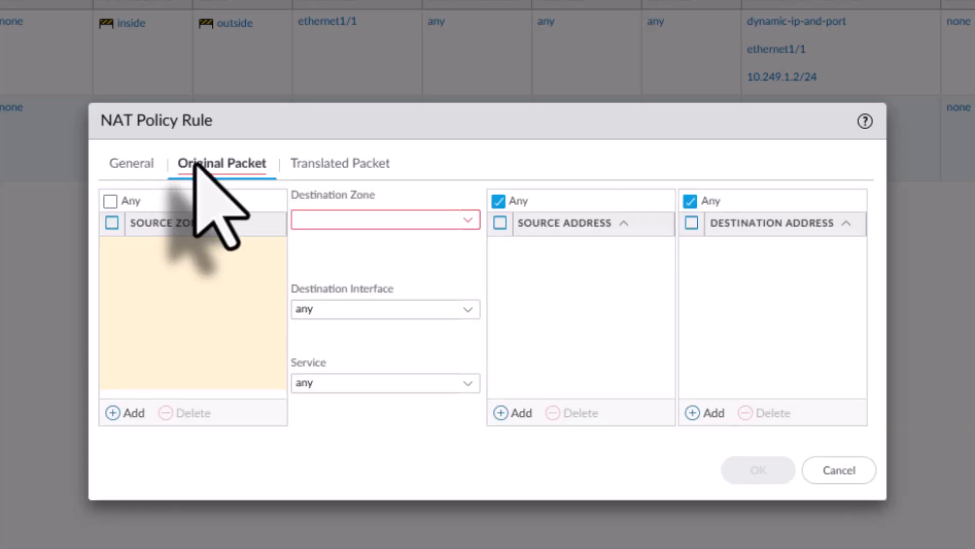
left_click(128, 412)
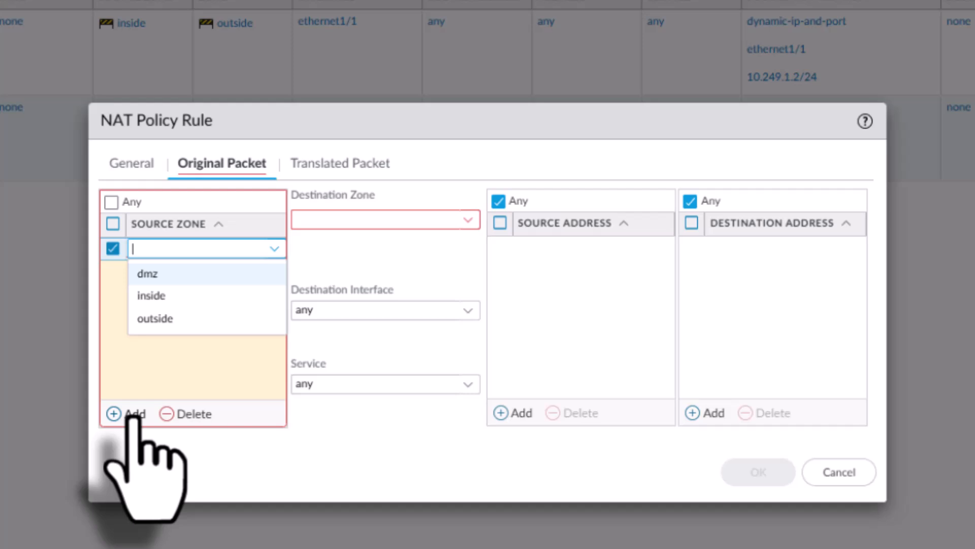
left_click(155, 319)
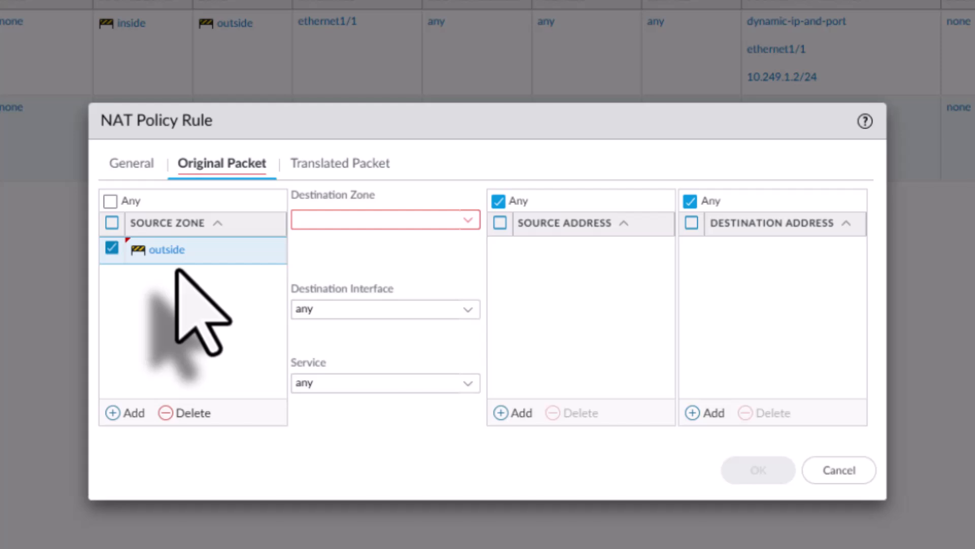
left_click(464, 220)
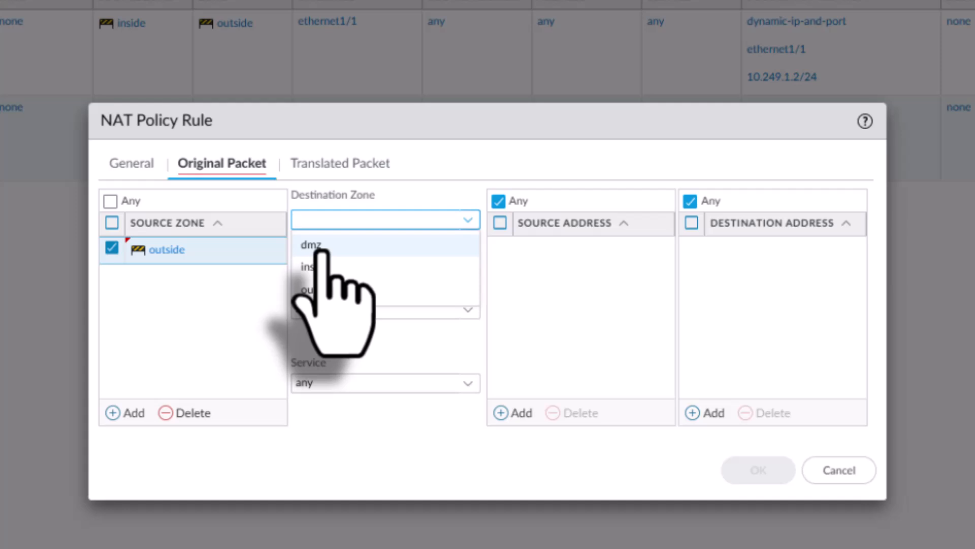
left_click(311, 291)
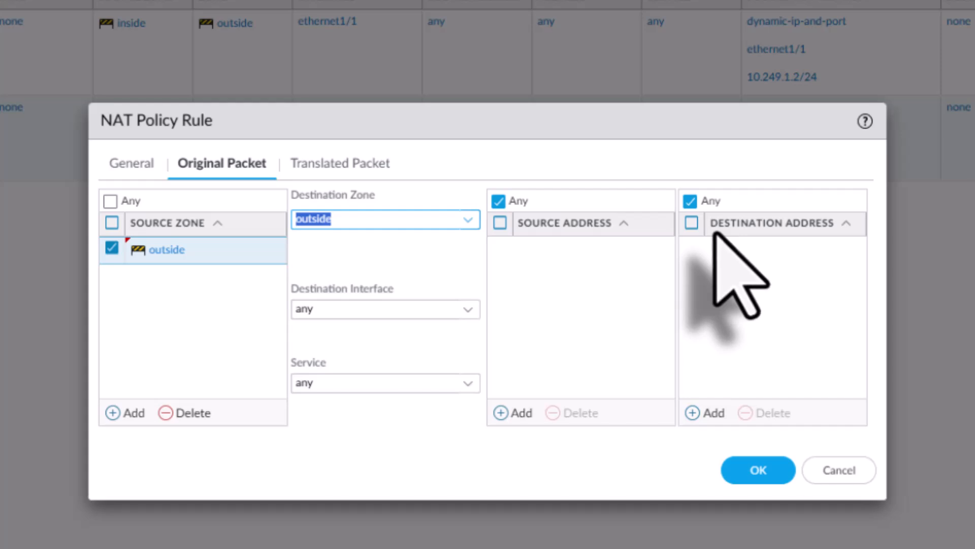
Step: Add 192.0.2.20 as the rule's destination address
left_click(711, 414)
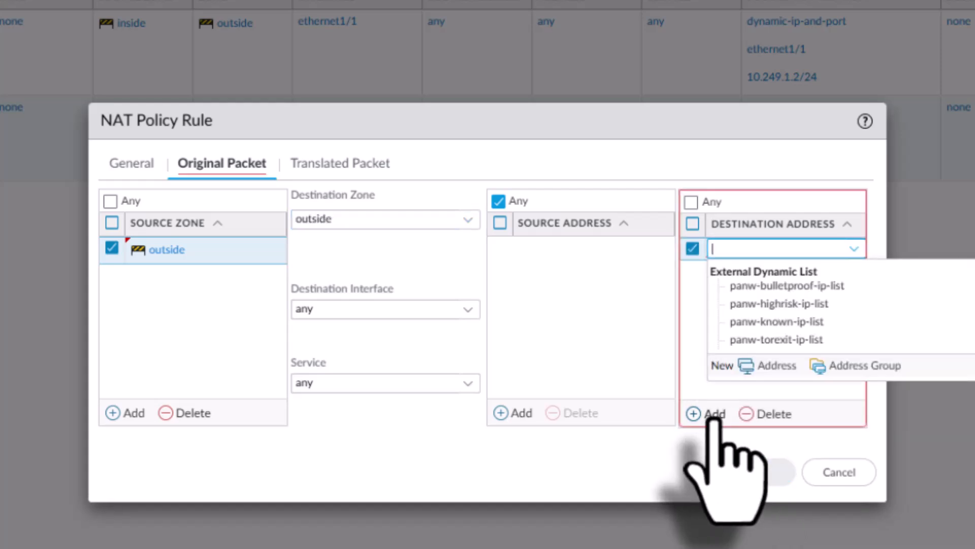
type("192.0.2.20")
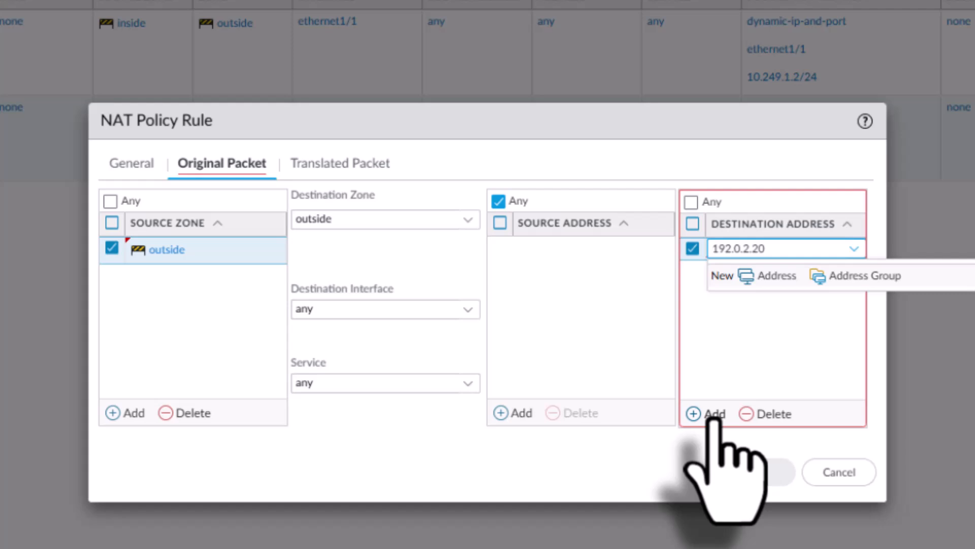
left_click(791, 352)
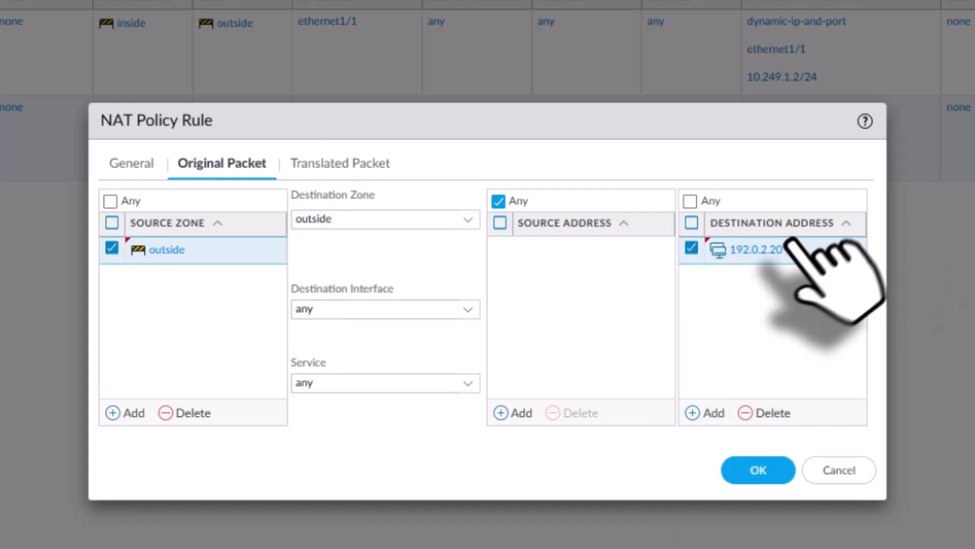
Step: Set the destination address translation type to Static IP
left_click(325, 162)
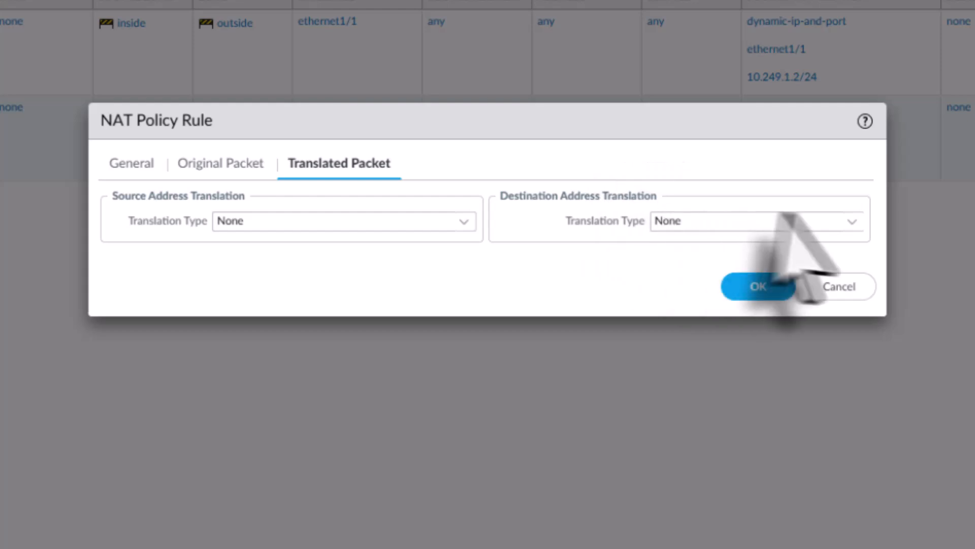
left_click(853, 223)
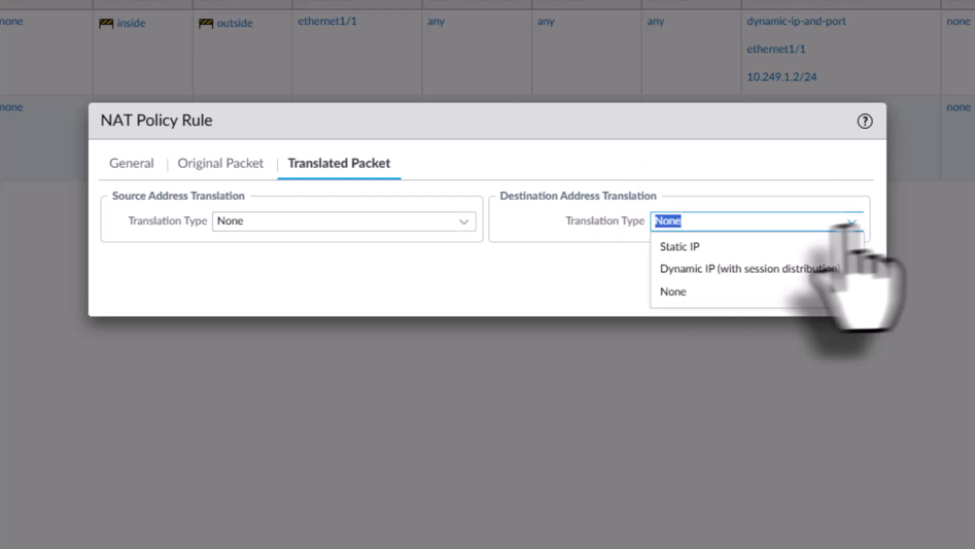
left_click(701, 246)
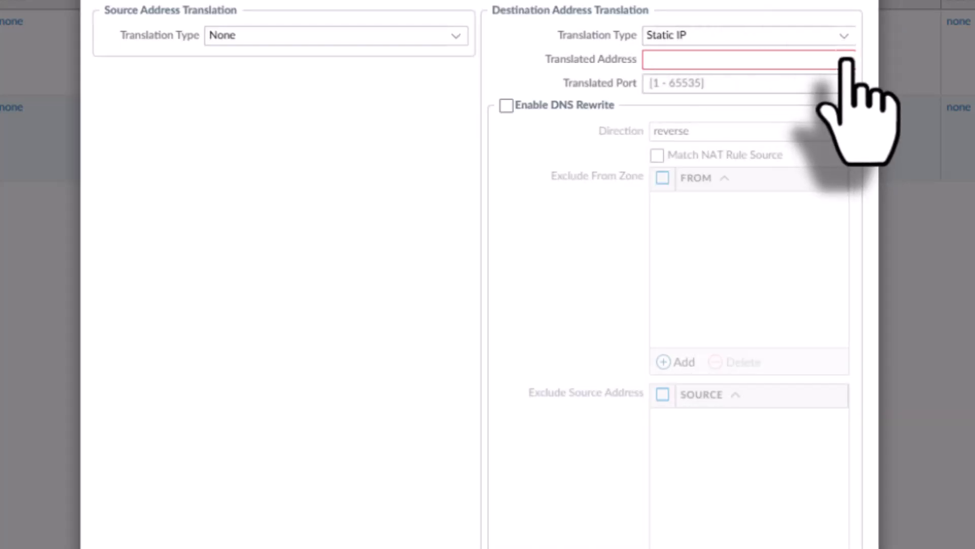
Step: Set the translated address to 172.23.20.10/24 and save the rule
left_click(812, 60)
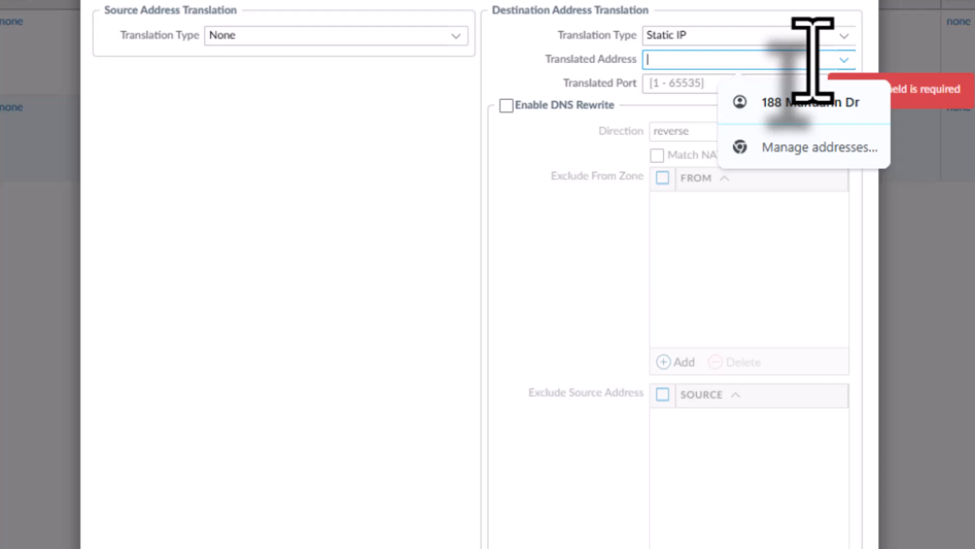
type("172.")
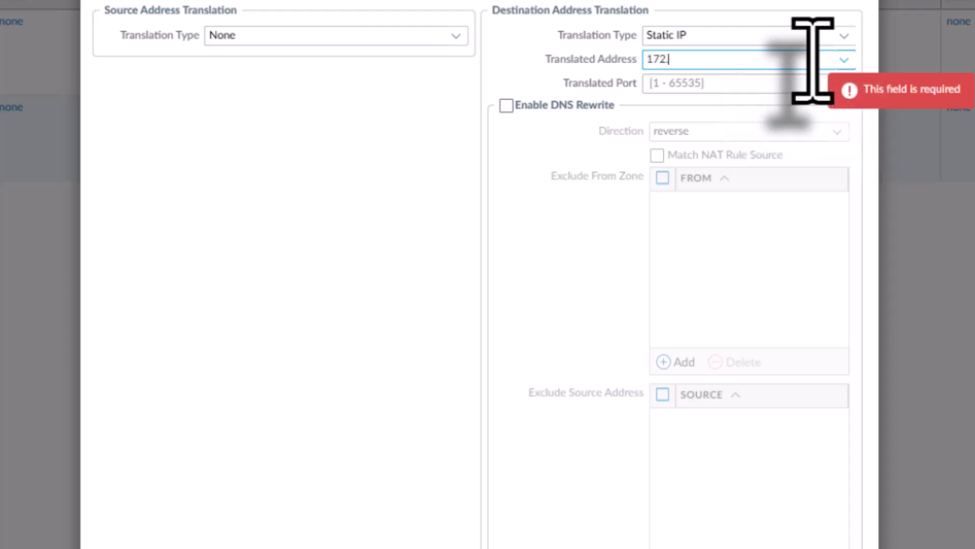
type("23.20.10")
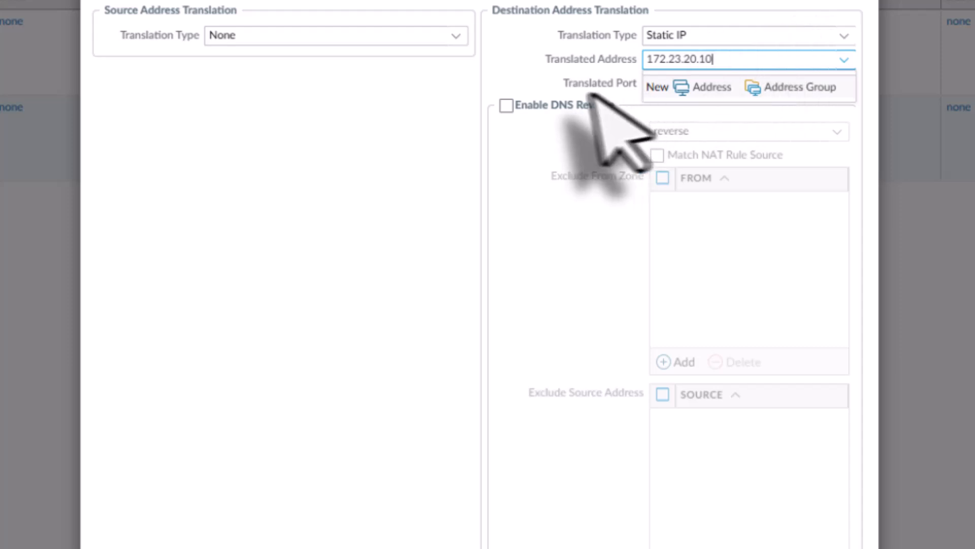
key("Tab")
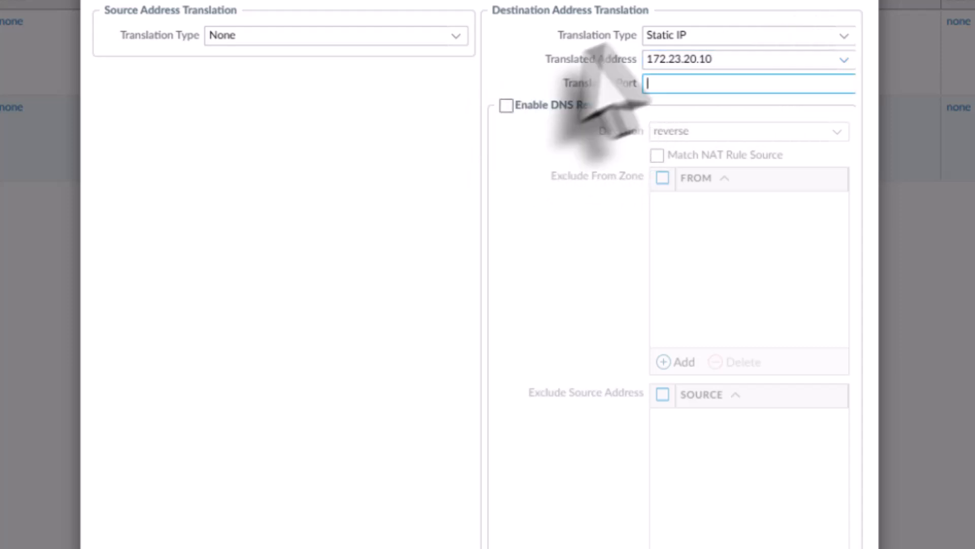
left_click(720, 58)
left_click(724, 60)
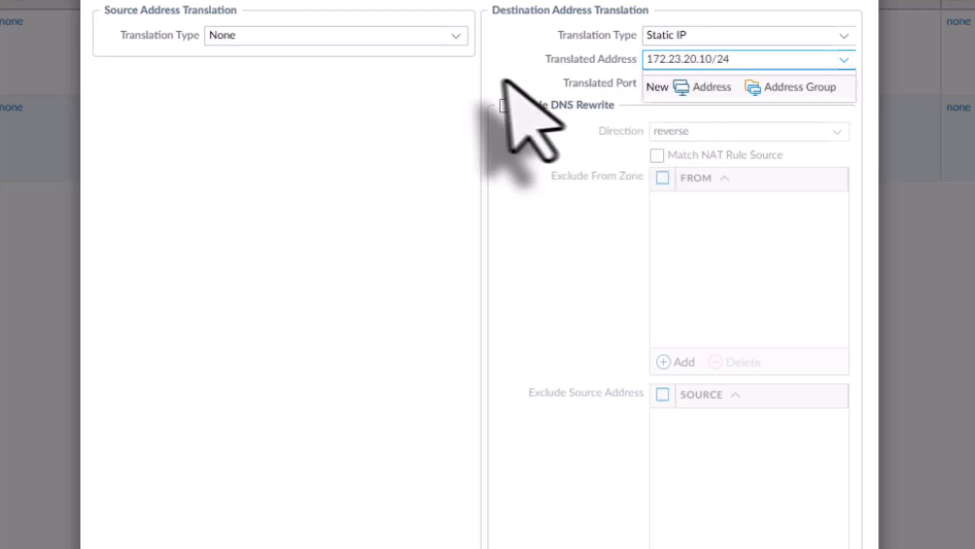
key("Tab")
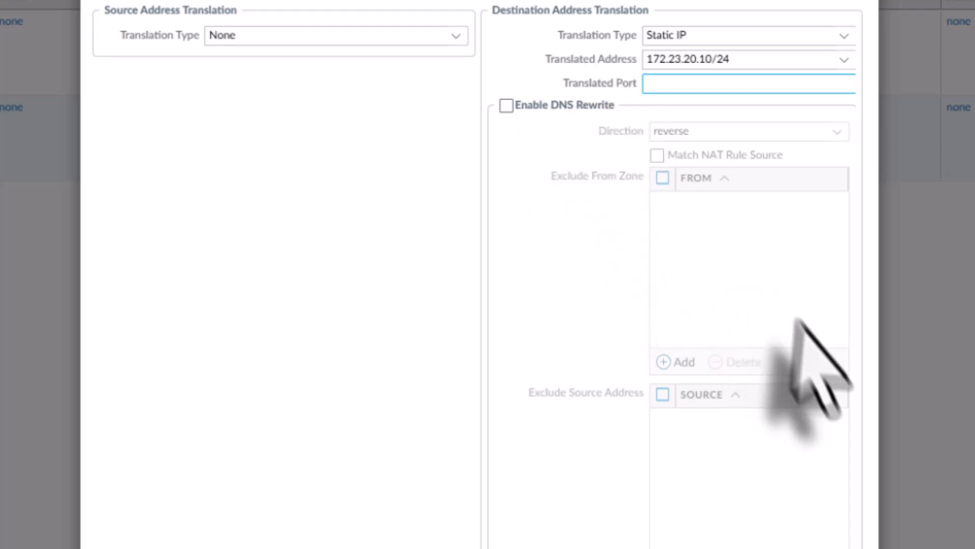
left_click(652, 477)
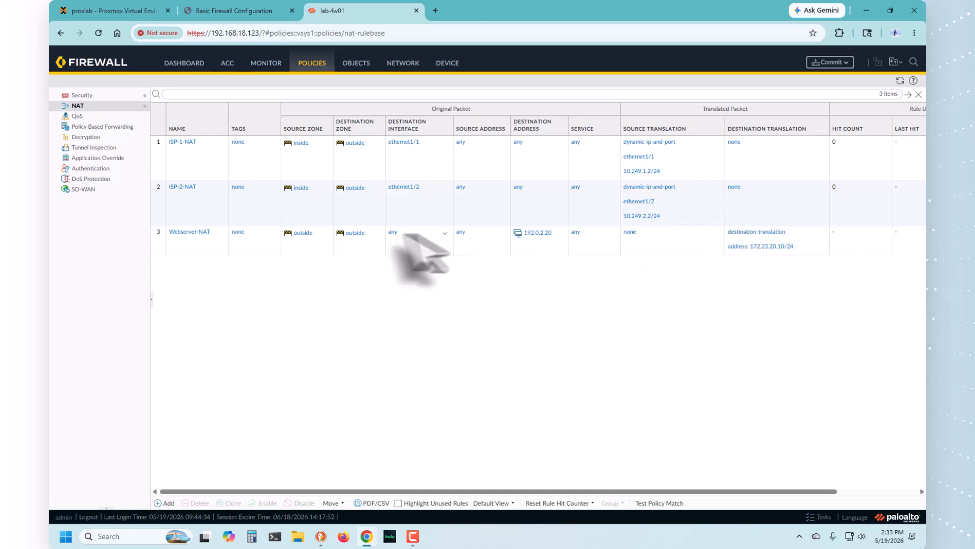
Step: Set the Webserver-NAT rule's destination address to 192.0.2.20/24 and save the rule
left_click(192, 233)
left_click(336, 216)
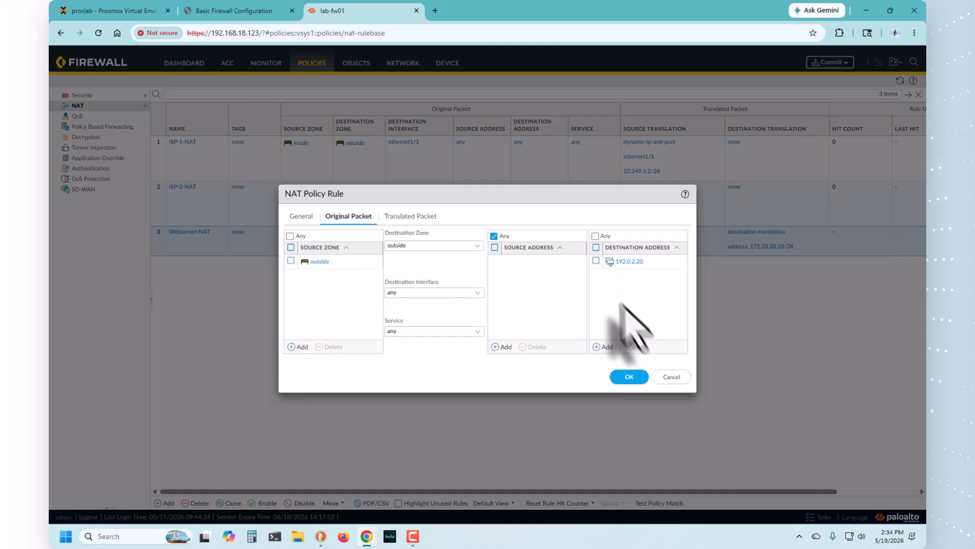
left_click(596, 261)
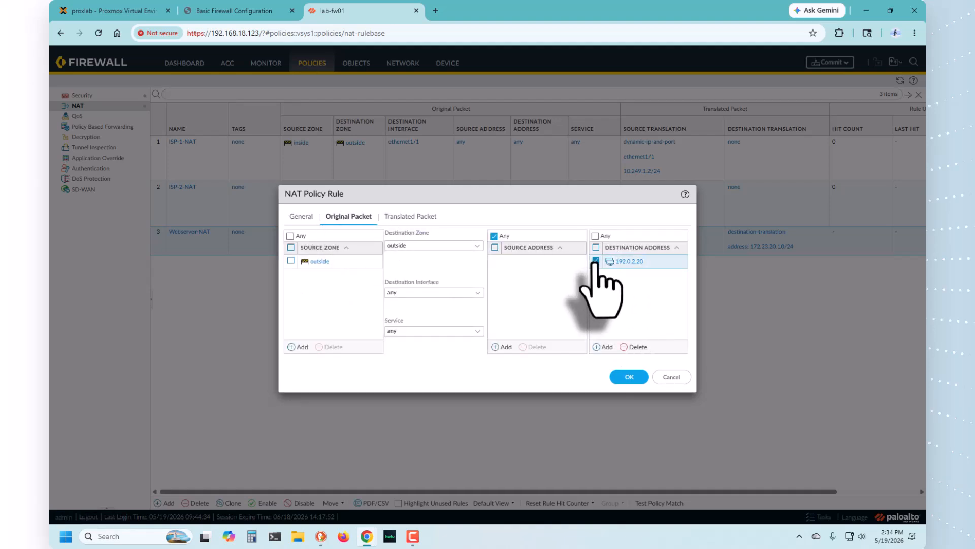
left_click(634, 348)
left_click(607, 348)
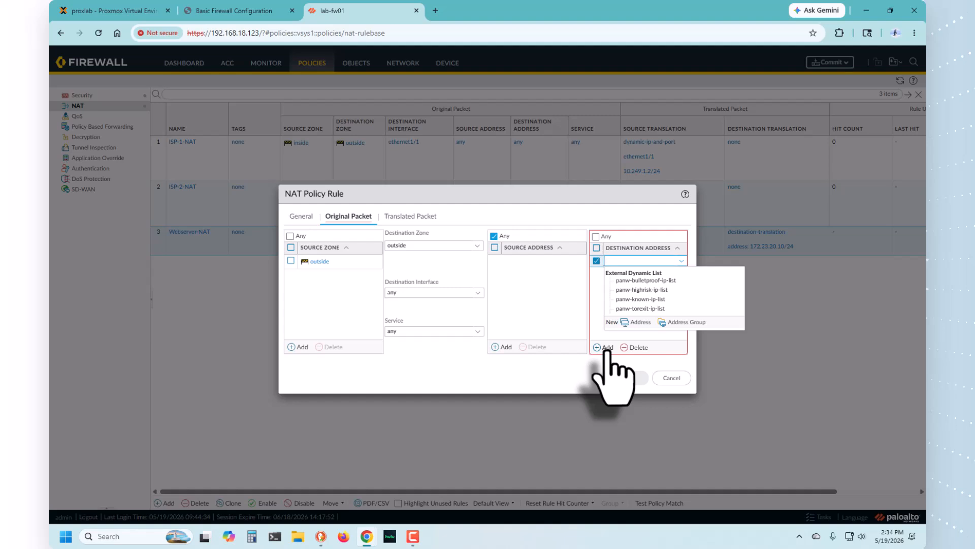
type("192.0.")
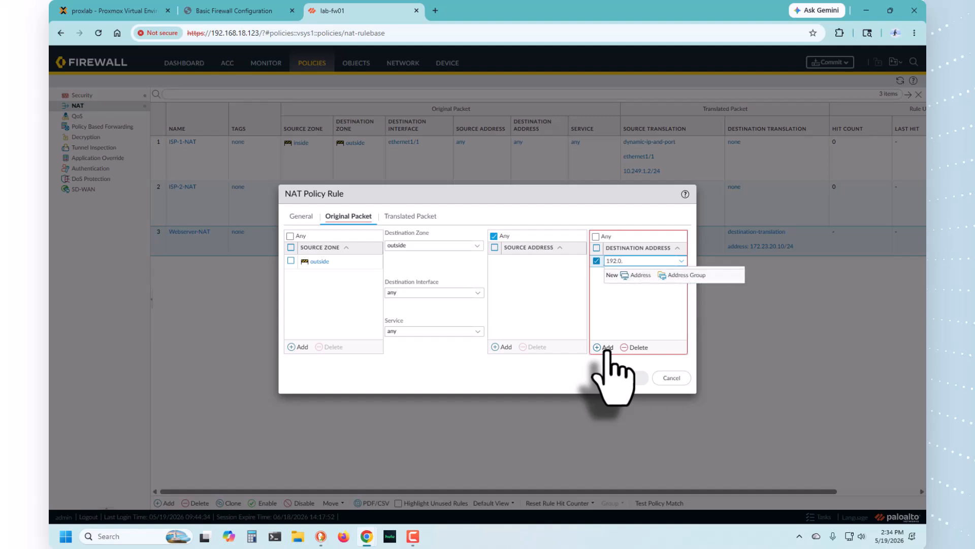
type("2.20/24")
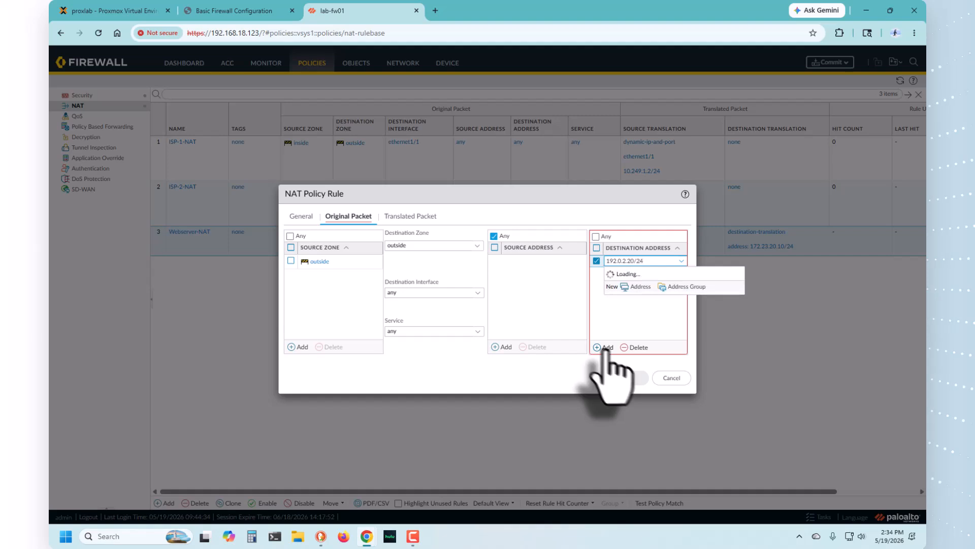
left_click(554, 309)
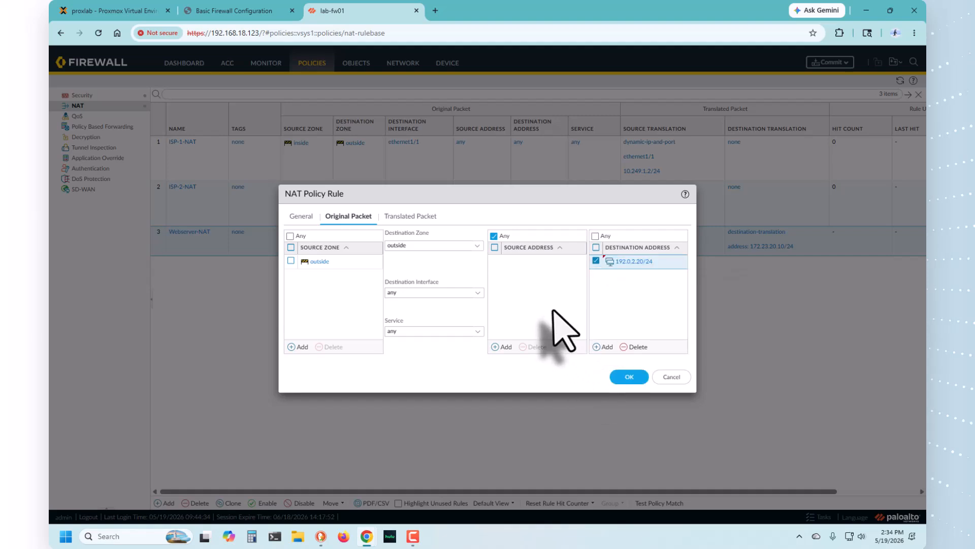
left_click(628, 377)
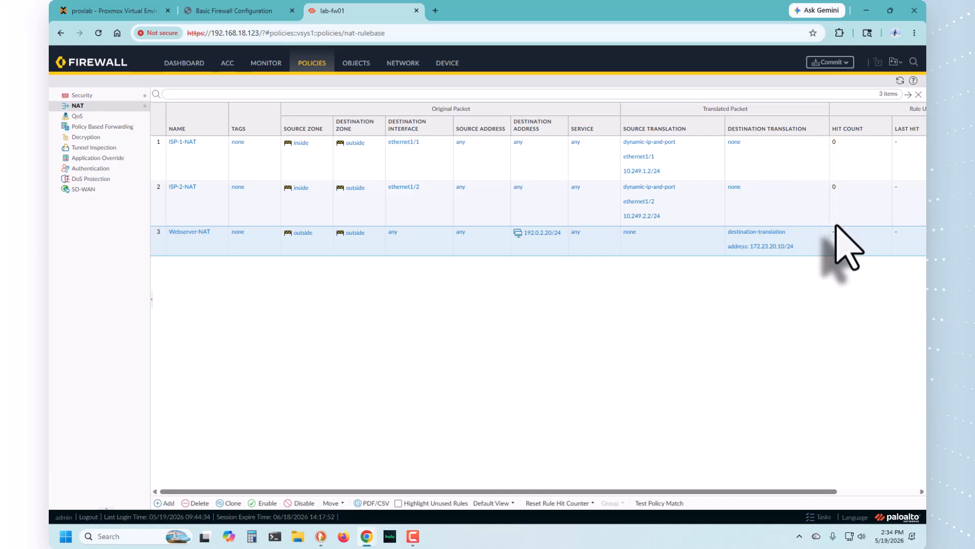
Step: Commit all configuration changes to the firewall and close the commit status
left_click(833, 62)
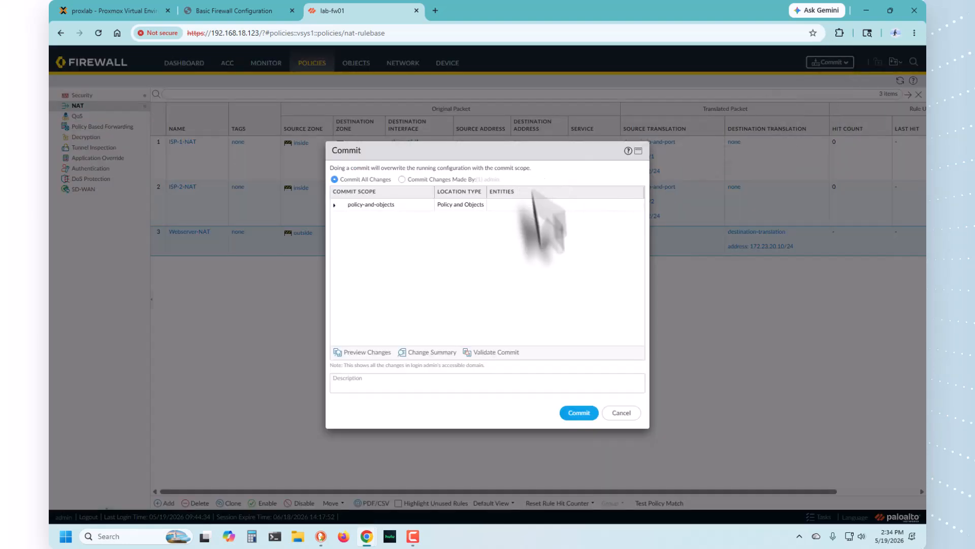
left_click(581, 413)
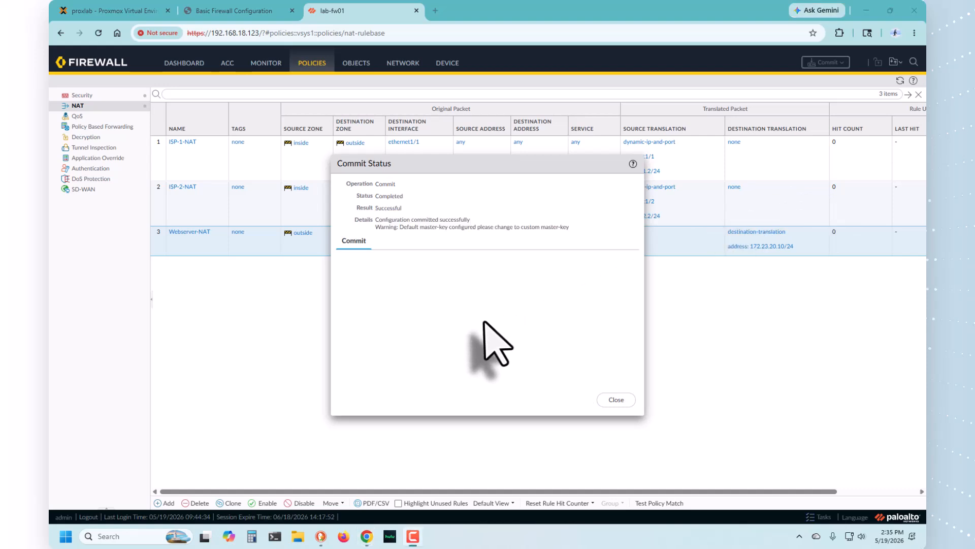
left_click(616, 399)
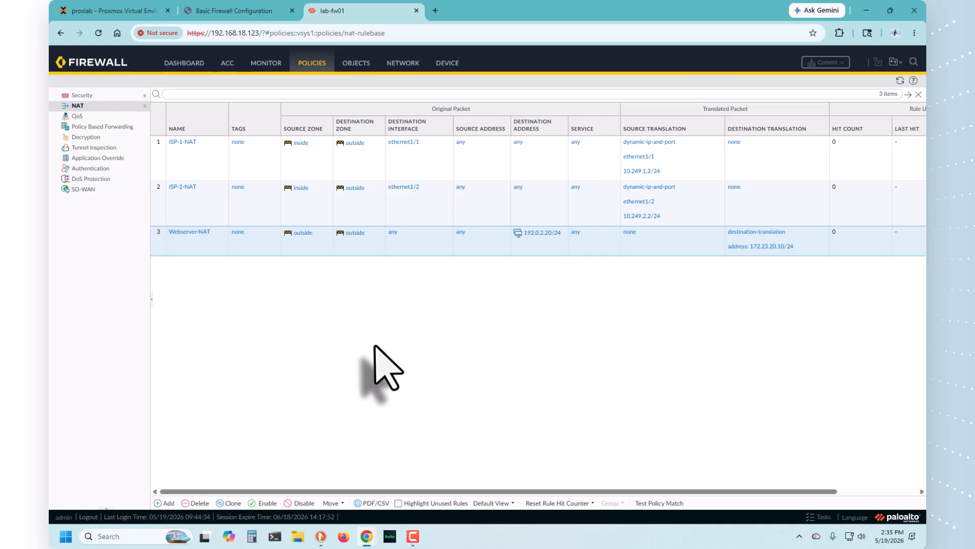
Step: Open the traffic log and hide the Source Dynamic Address Group and Destination Dynamic Address Group columns
left_click(266, 63)
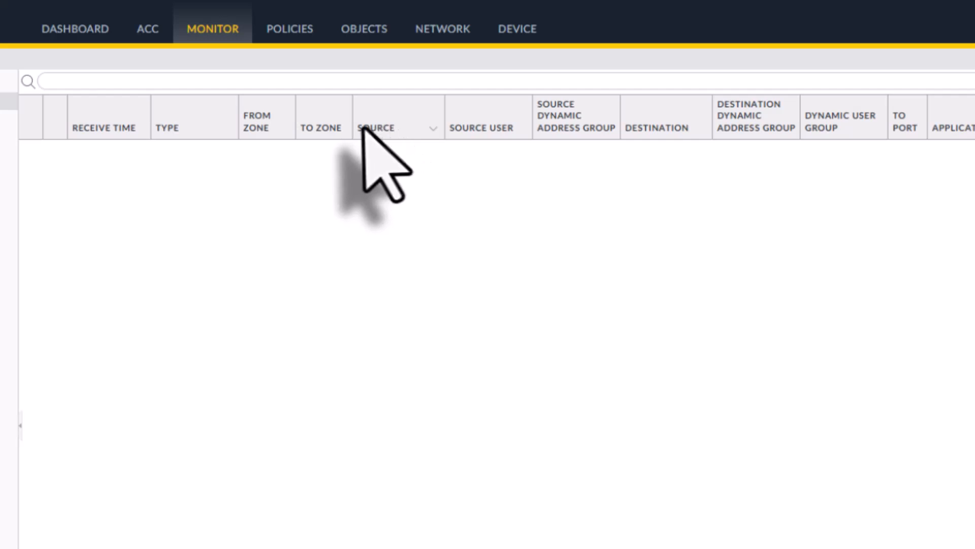
left_click(433, 130)
left_click(463, 148)
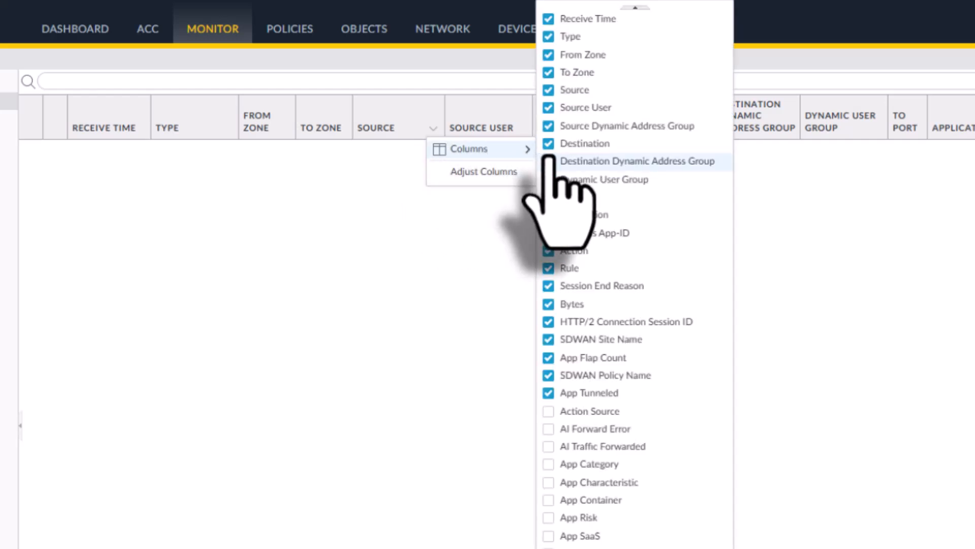
left_click(549, 126)
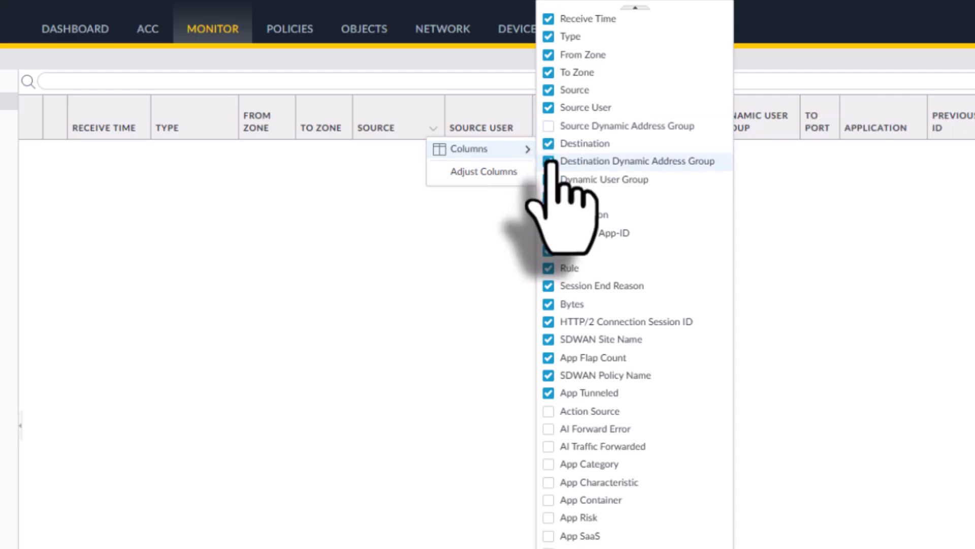
left_click(549, 161)
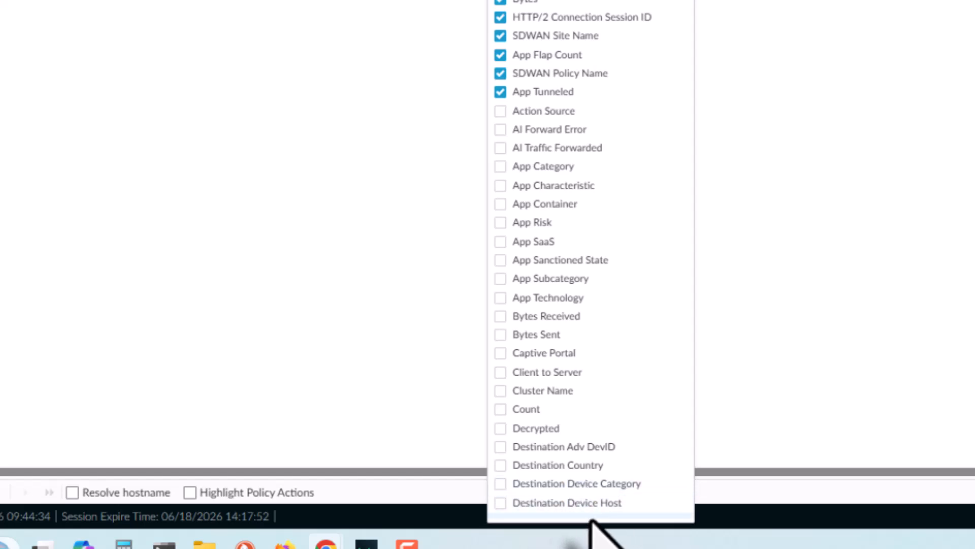
Step: Show the NAT Source IP column in the traffic log
left_click(590, 517)
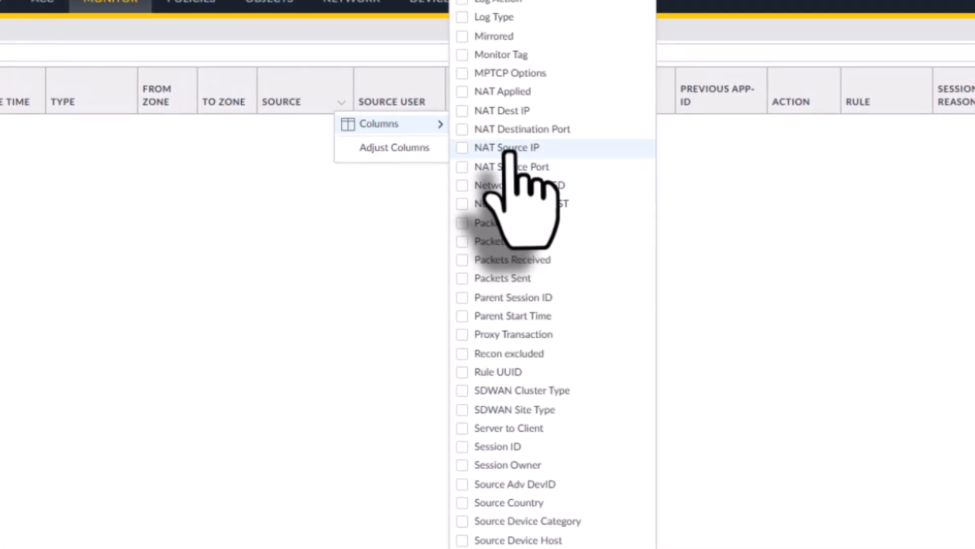
left_click(462, 147)
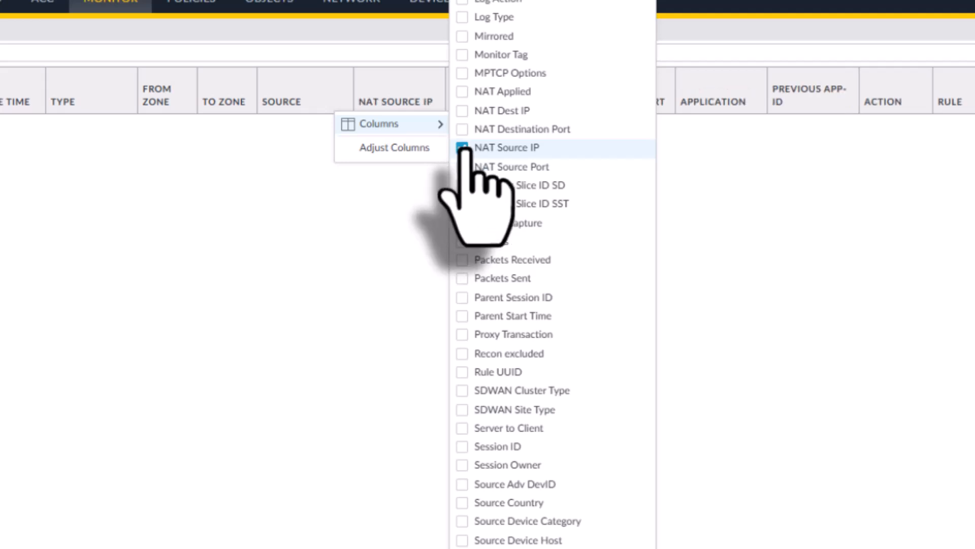
left_click(402, 260)
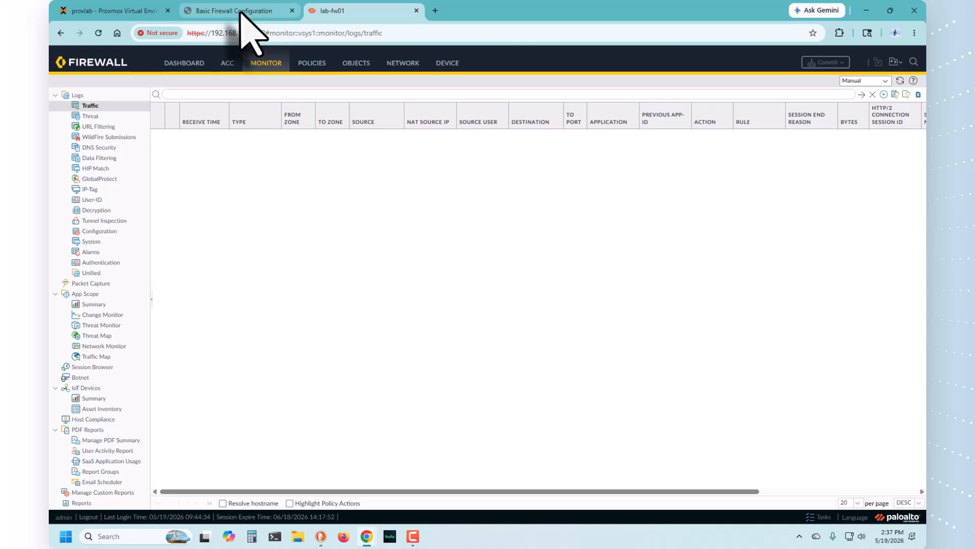
Step: Switch to the Basic Firewall Configuration PDF and review its NAT slides
left_click(241, 12)
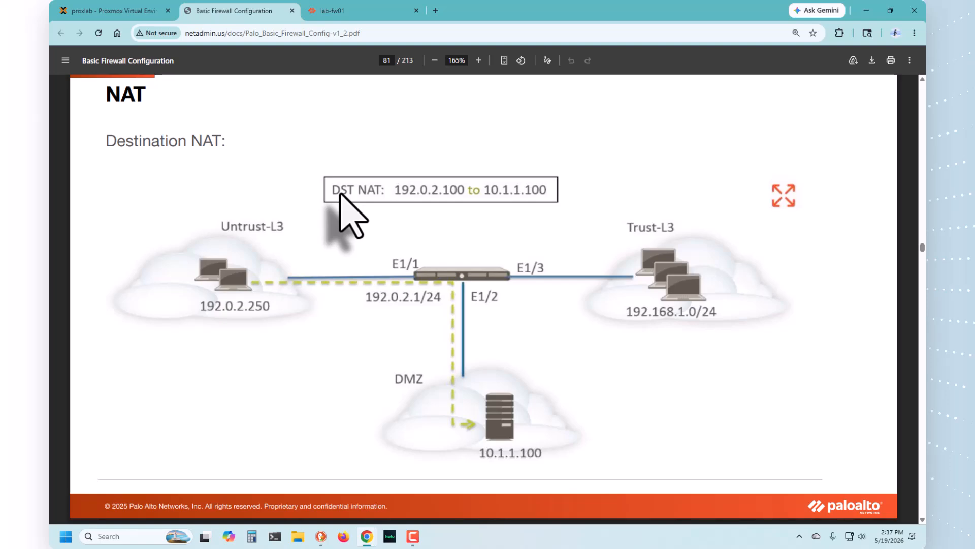
scroll(346, 214, "up", 15)
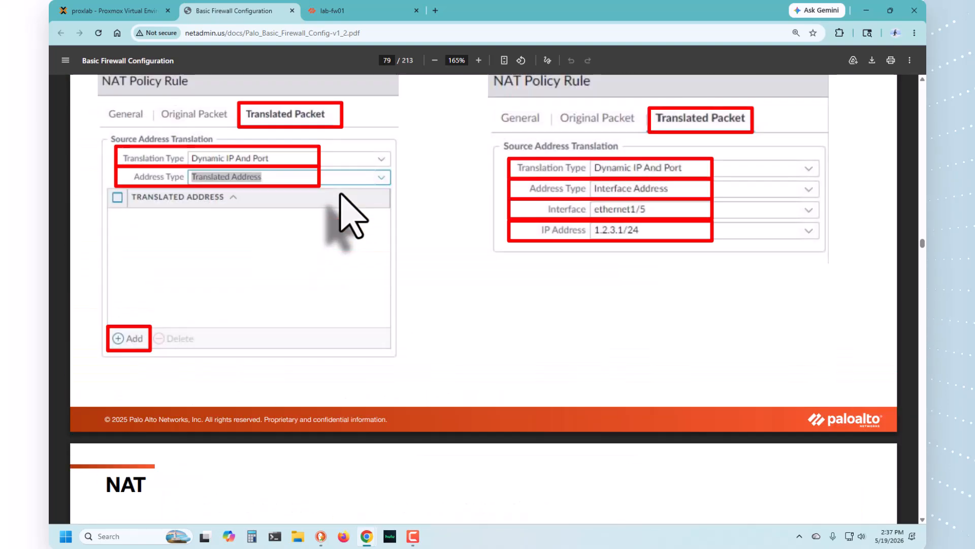
scroll(351, 213, "up", 3)
scroll(342, 196, "up", 10)
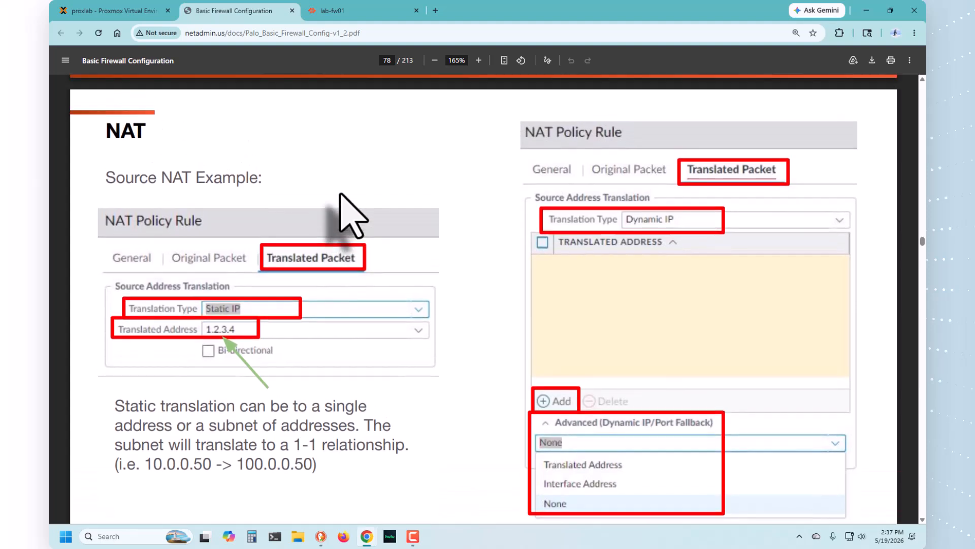
scroll(341, 195, "up", 15)
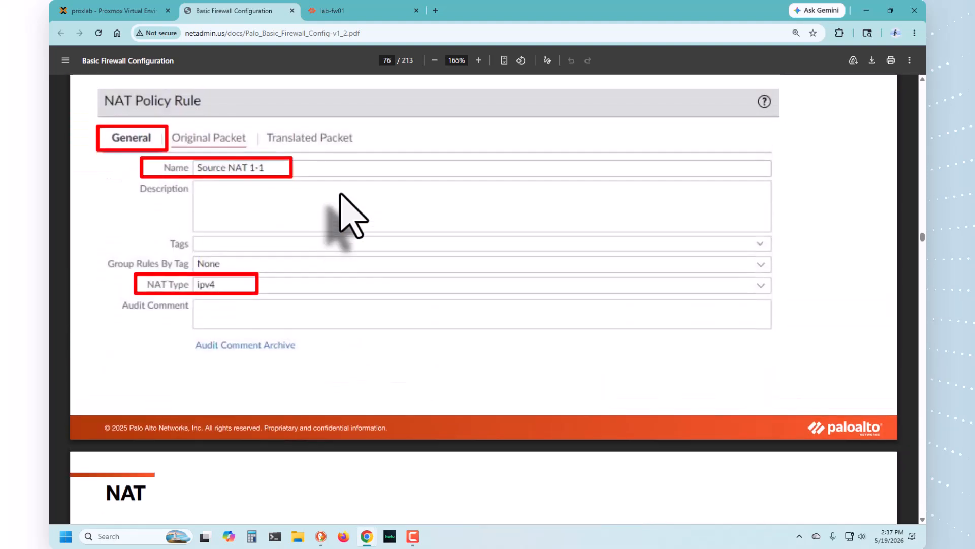
scroll(340, 193, "up", 9)
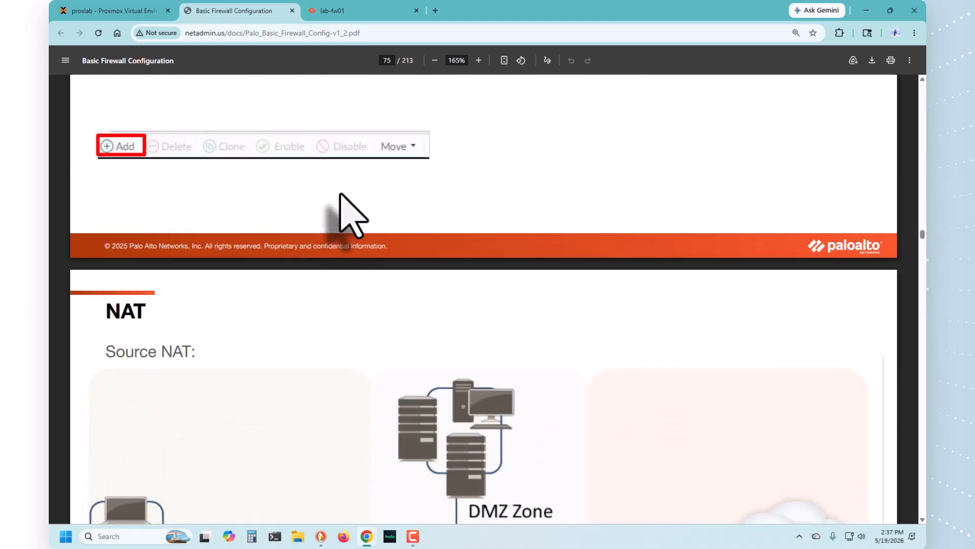
scroll(340, 193, "down", 7)
scroll(340, 193, "down", 13)
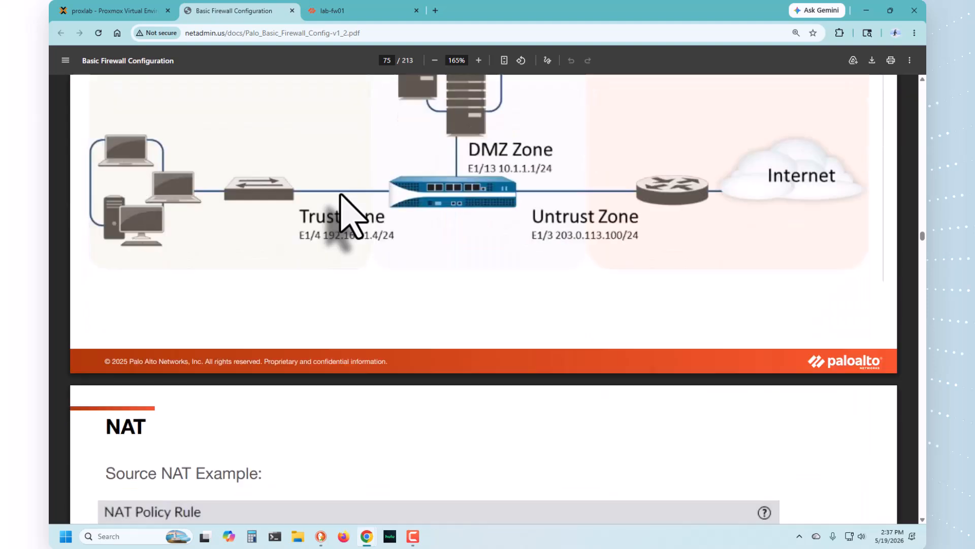
scroll(345, 216, "down", 10)
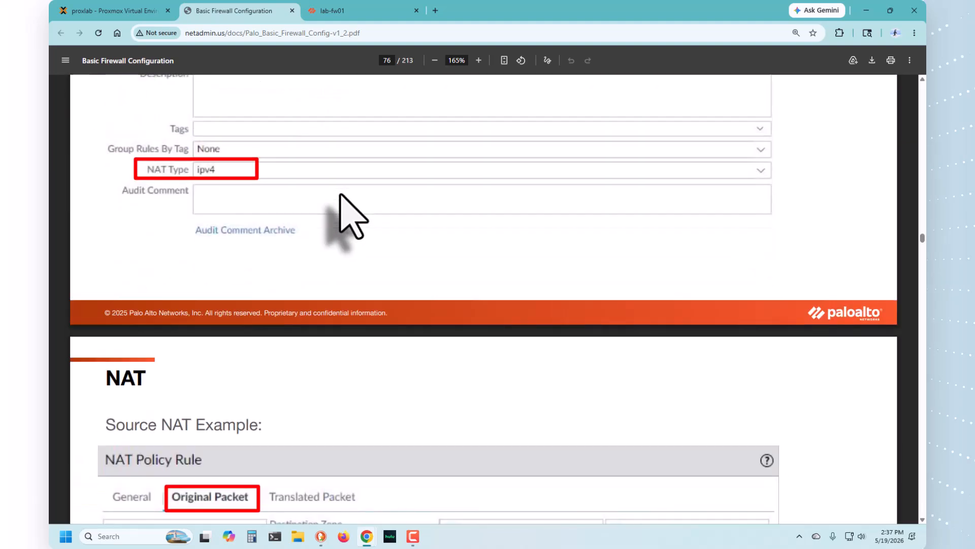
scroll(340, 203, "down", 8)
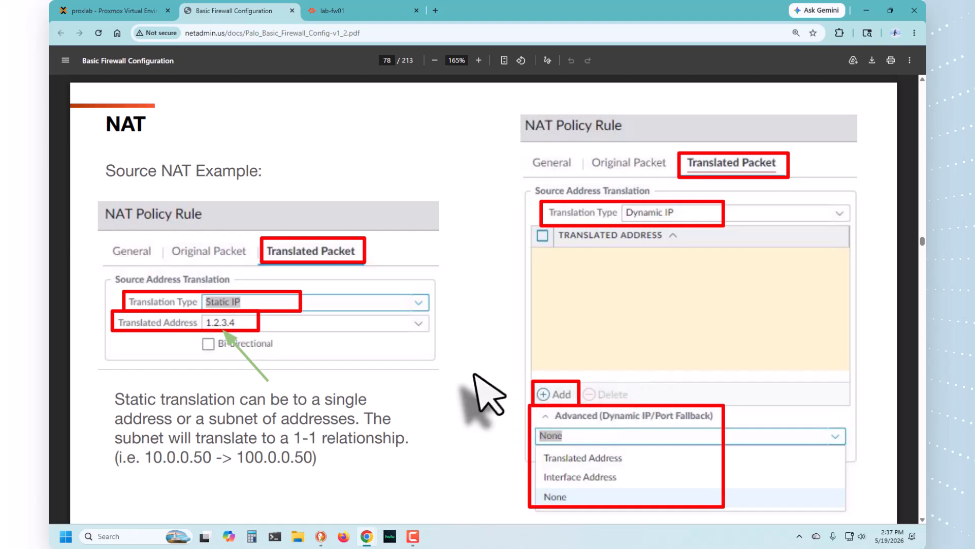
scroll(474, 376, "down", 9)
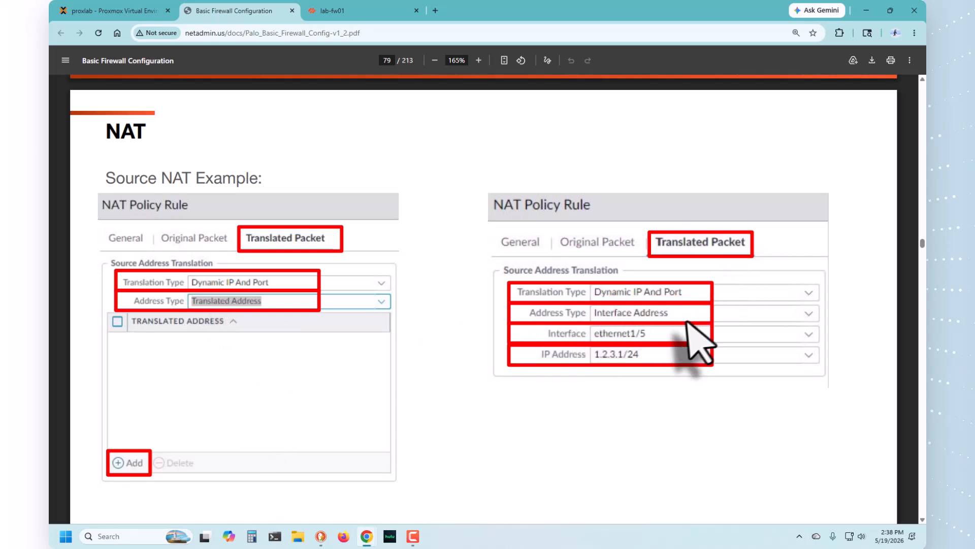
scroll(388, 414, "down", 10)
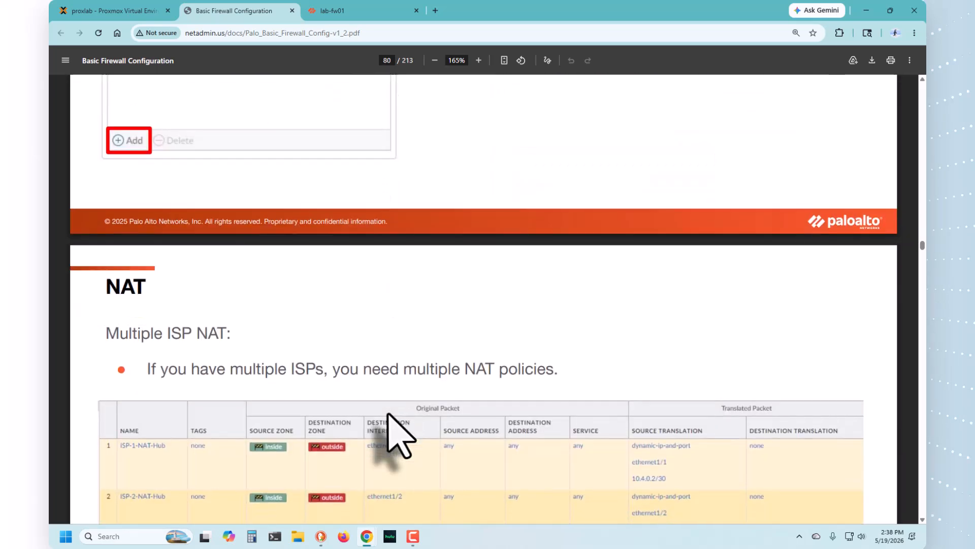